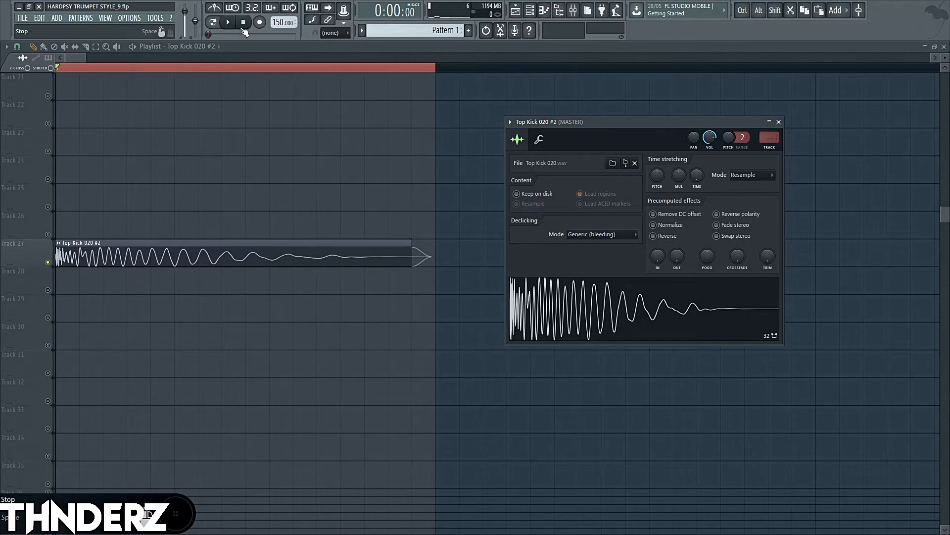
Audition the Top Kick 020 #2 clip and shorten its tail with a fade-out in the sample's precomputed effects.
key("space")
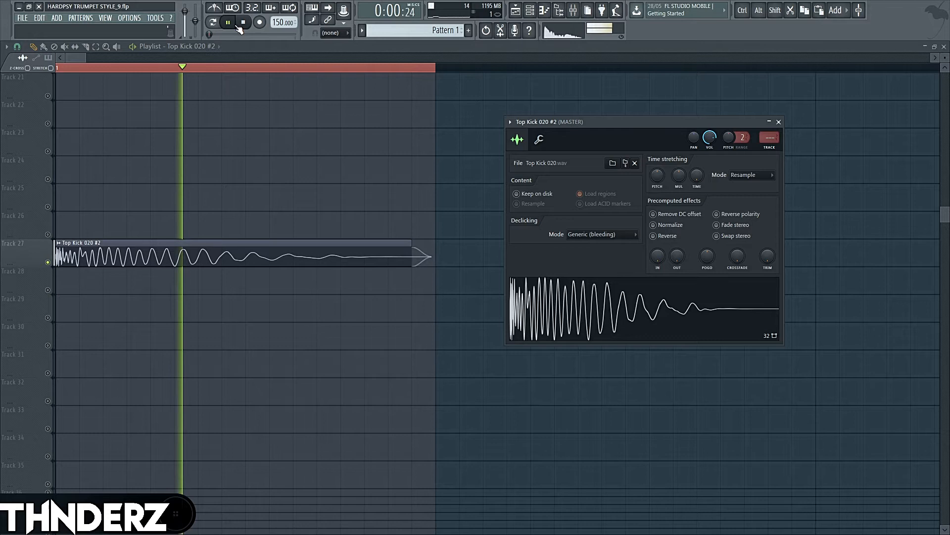
left_click(238, 28)
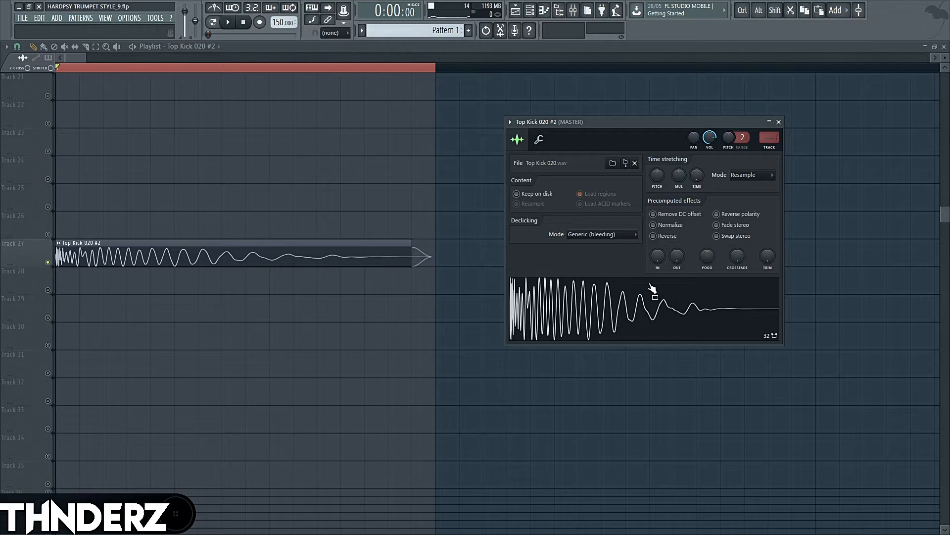
mouse_move(676, 256)
left_mouse_down()
mouse_move(677, 271)
mouse_move(677, 245)
left_mouse_up()
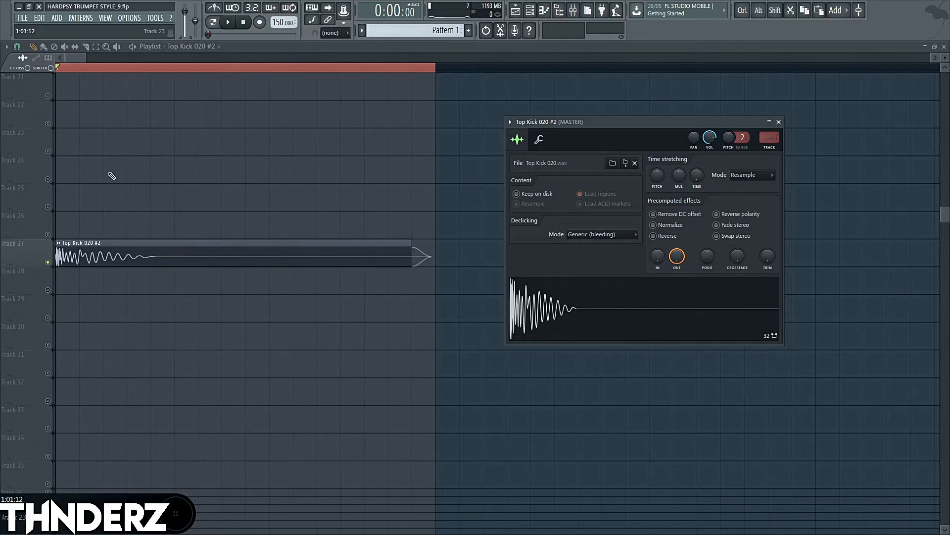
Set the playlist snap to Step and trim the Top Kick 020 #2 clip to one step, removing the silent tail.
left_click(85, 47)
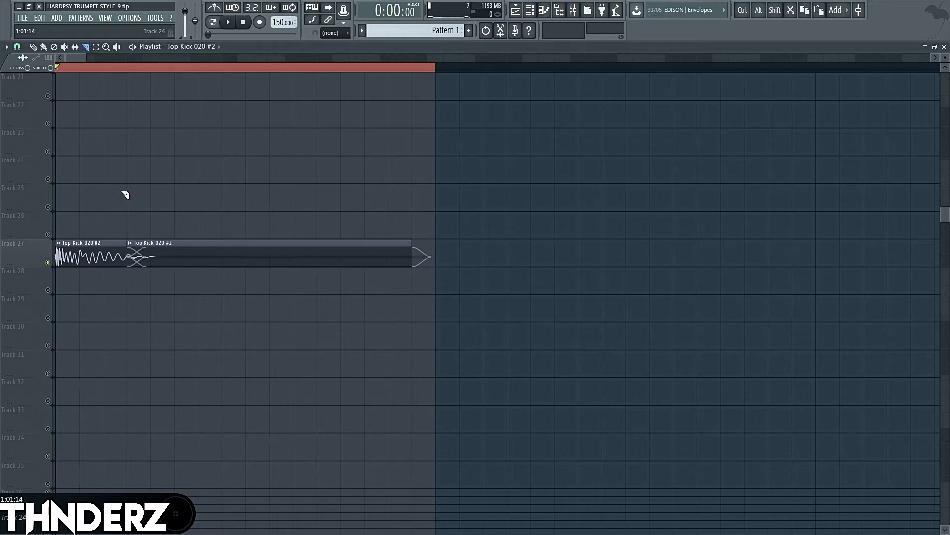
right_click(216, 254)
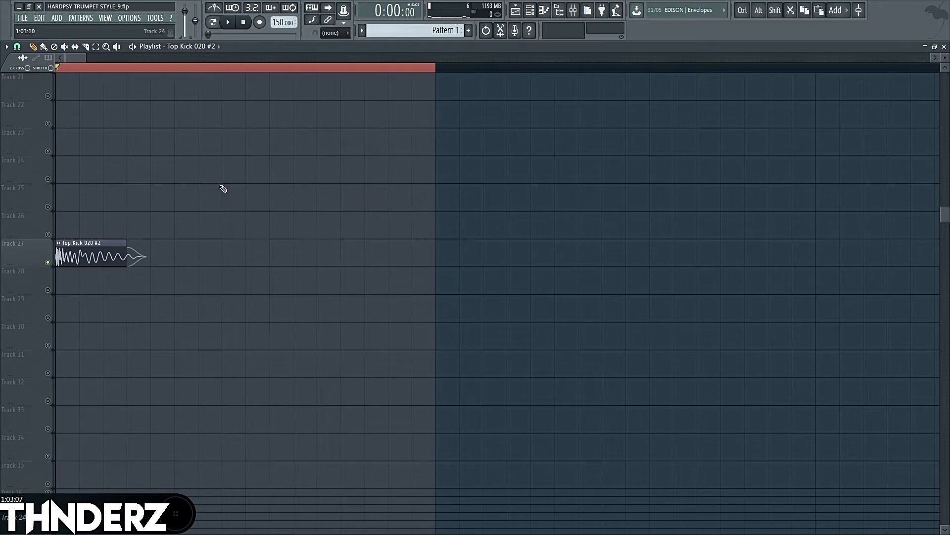
left_click(19, 52)
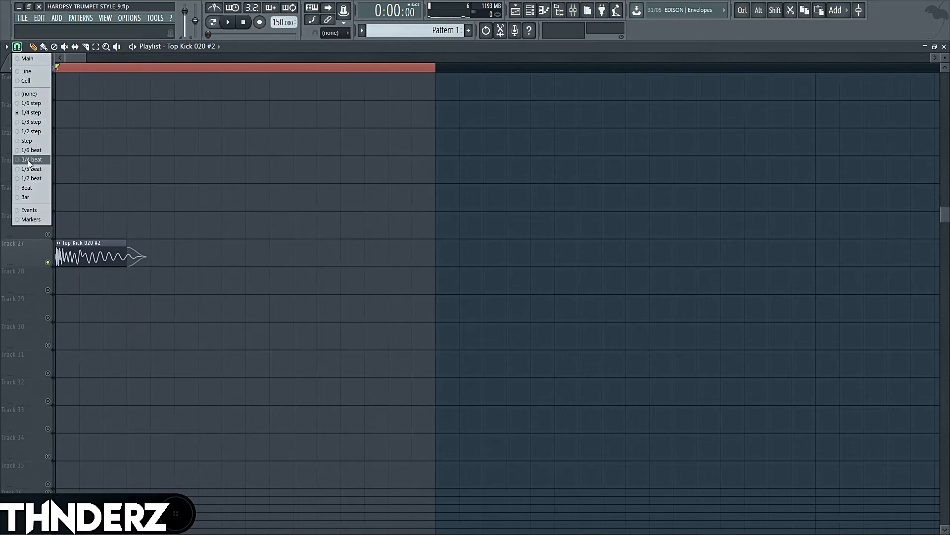
left_click(34, 148)
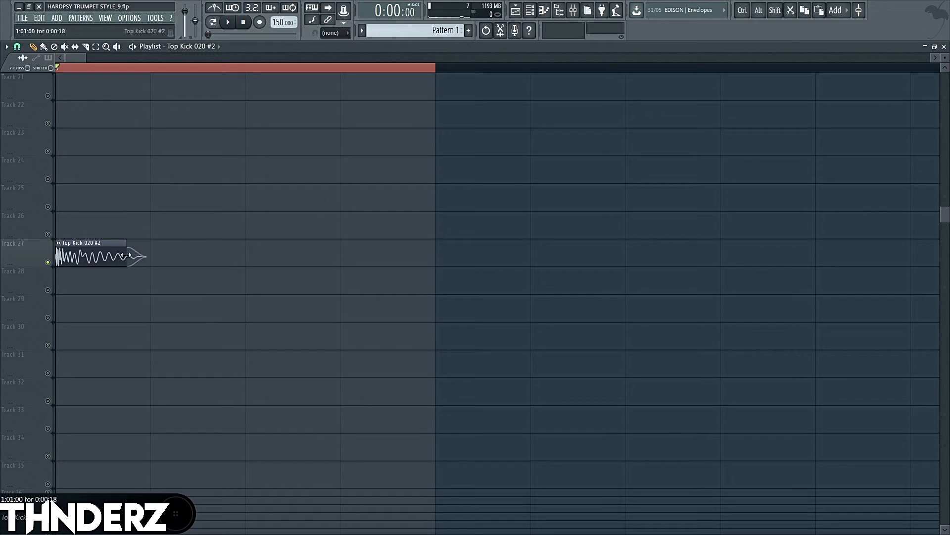
left_click_drag(125, 255, 221, 255)
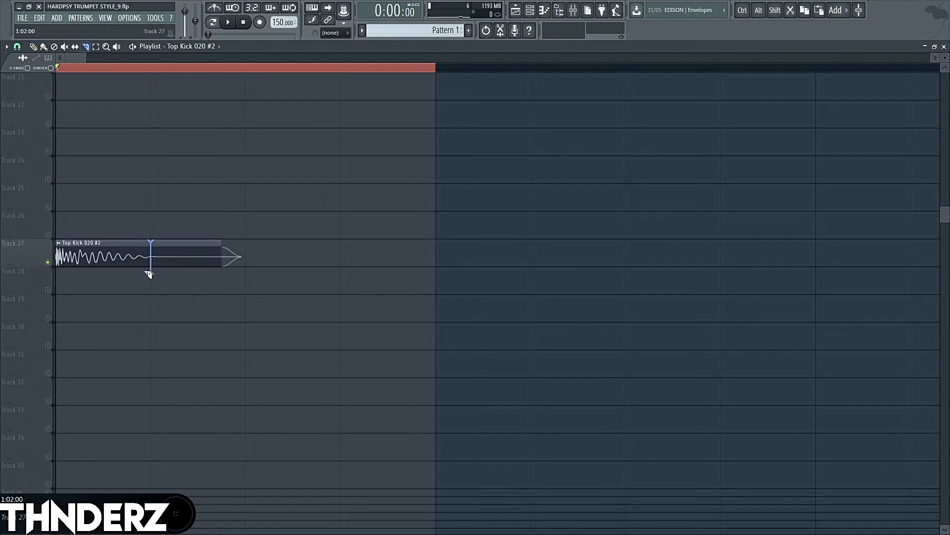
right_click(168, 253)
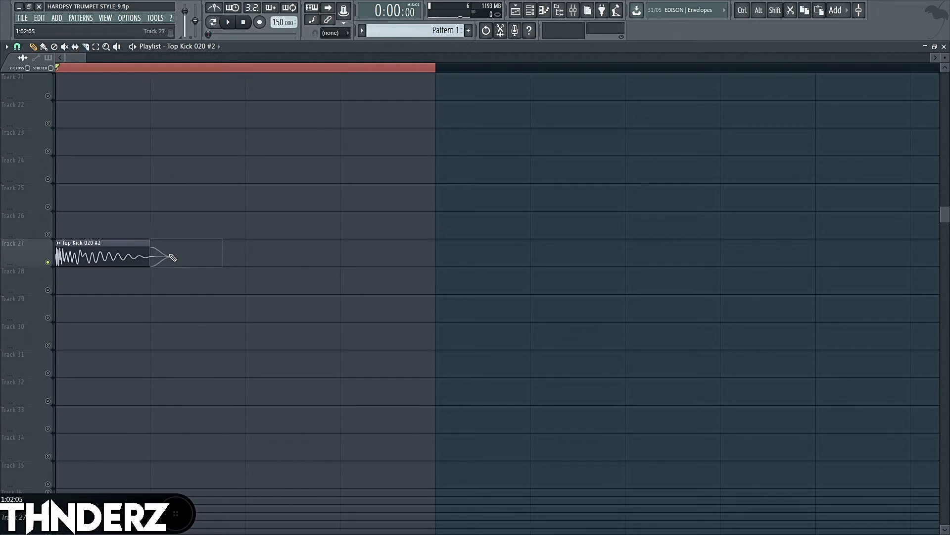
Route the Top Kick 020 #2 channel to mixer insert 6 and load FabFilter Pro-Q 2 in its first effect slot.
double_click(143, 254)
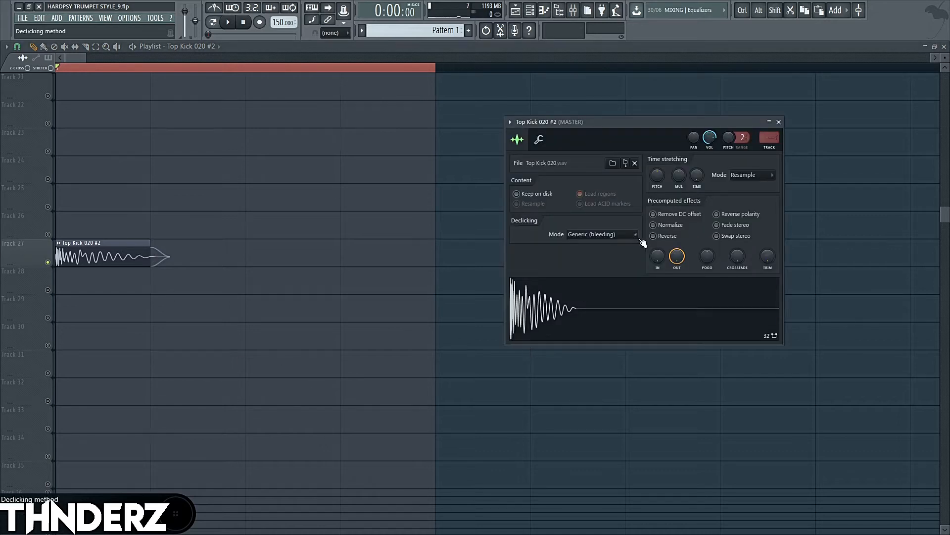
double_click(774, 143)
left_click(933, 96)
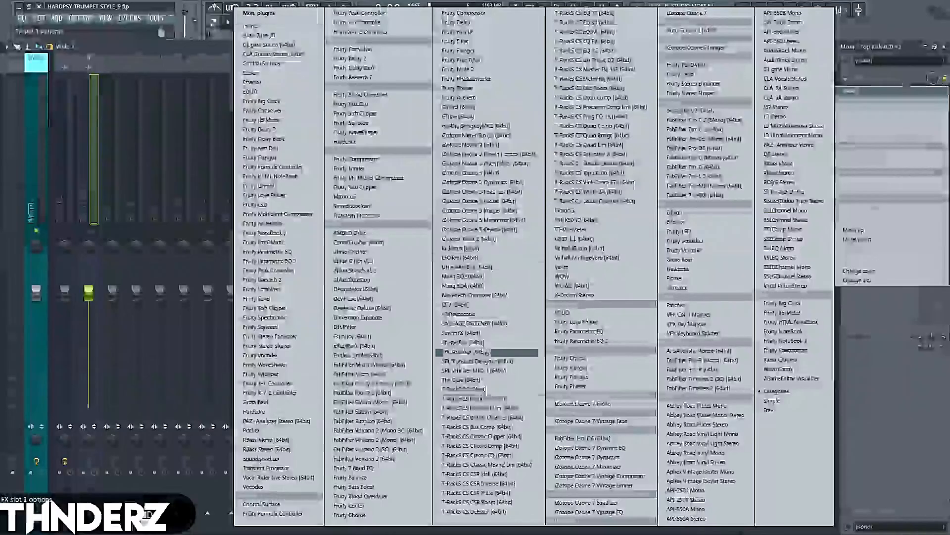
left_click(362, 392)
Shape the kick's EQ with a 48 dB/oct low cut on the lowest frequencies and a 30 dB/oct high cut at about 17.7 kHz.
left_click_drag(76, 241, 104, 247)
scroll(104, 247, "up", 2)
left_click(465, 242)
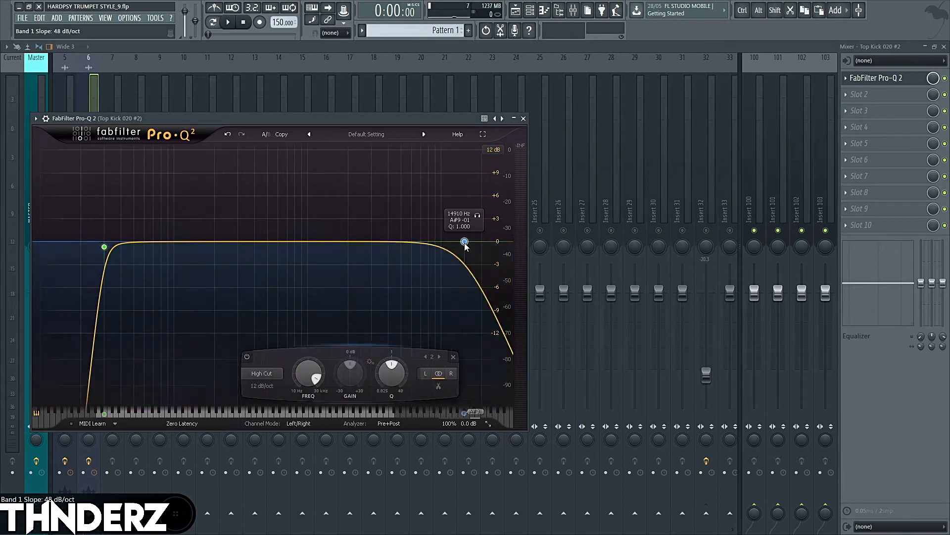
scroll(465, 245, "up", 3)
left_click_drag(465, 246, 477, 247)
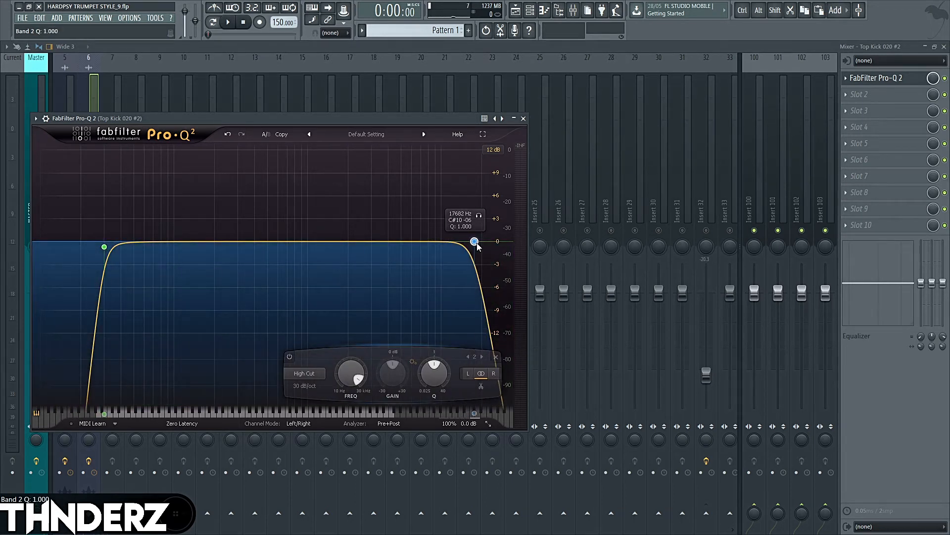
Add a bell band to the kick's EQ, audition it during playback and set it around 2 kHz with a boost of about 1 dB.
left_click(329, 243)
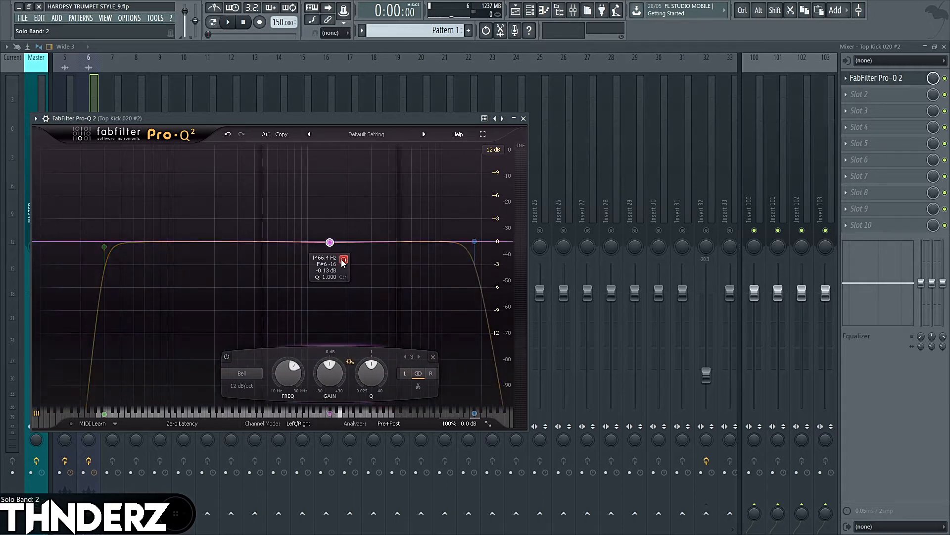
key("space")
left_click_drag(347, 263, 383, 258)
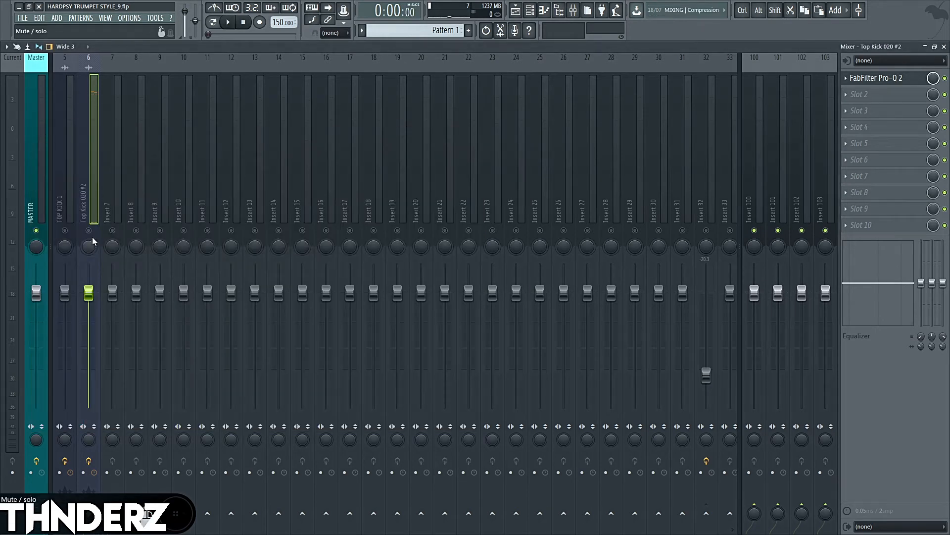
key("space")
left_click(874, 78)
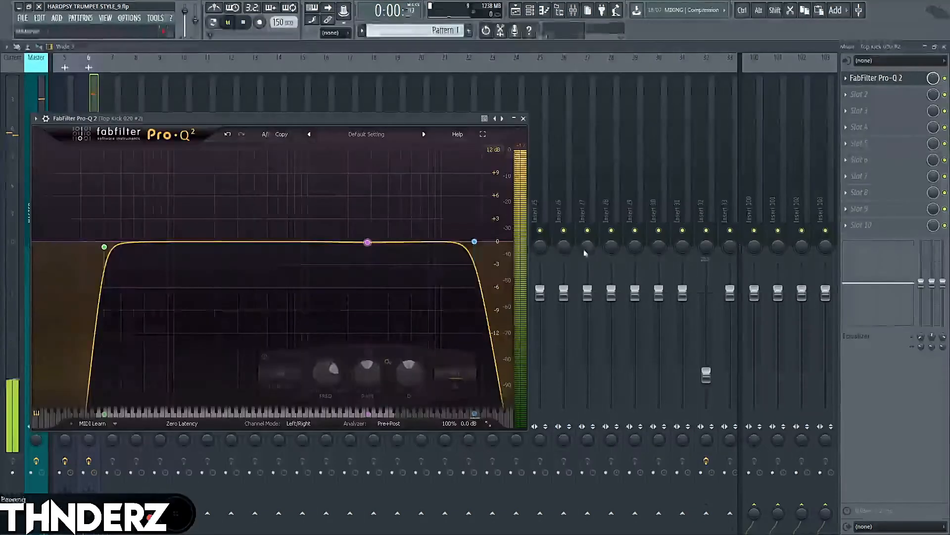
left_click_drag(381, 259, 350, 234)
key("space")
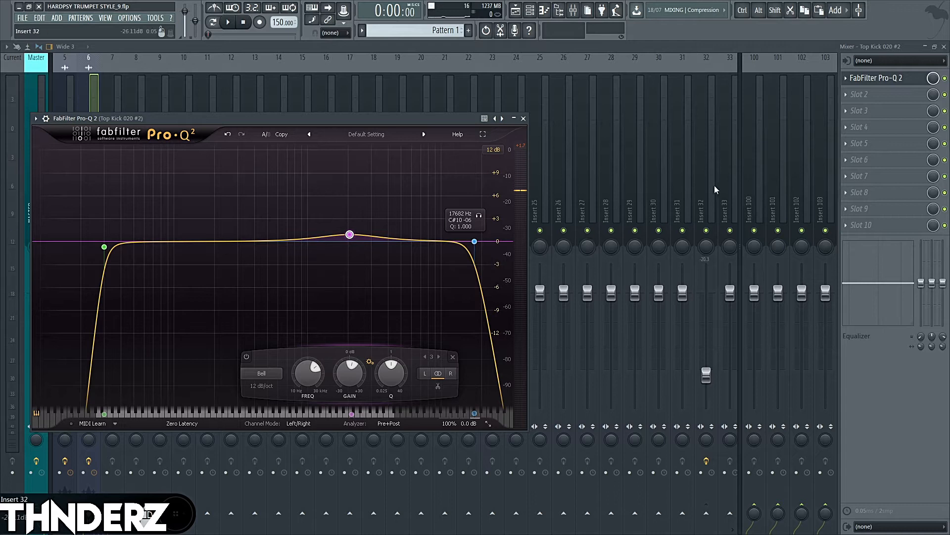
During playback, lower the faders of mixer inserts 6 to 11 together to about -3.5 dB and fine-tune insert 6.
key("space")
left_click(90, 94)
left_click_drag(89, 133, 213, 132)
left_click_drag(207, 294, 207, 310)
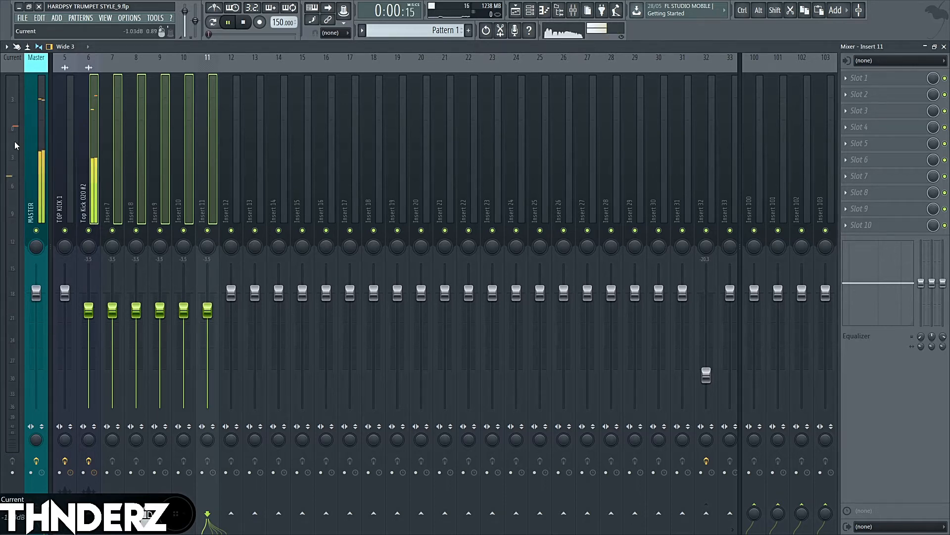
left_click_drag(88, 310, 89, 308)
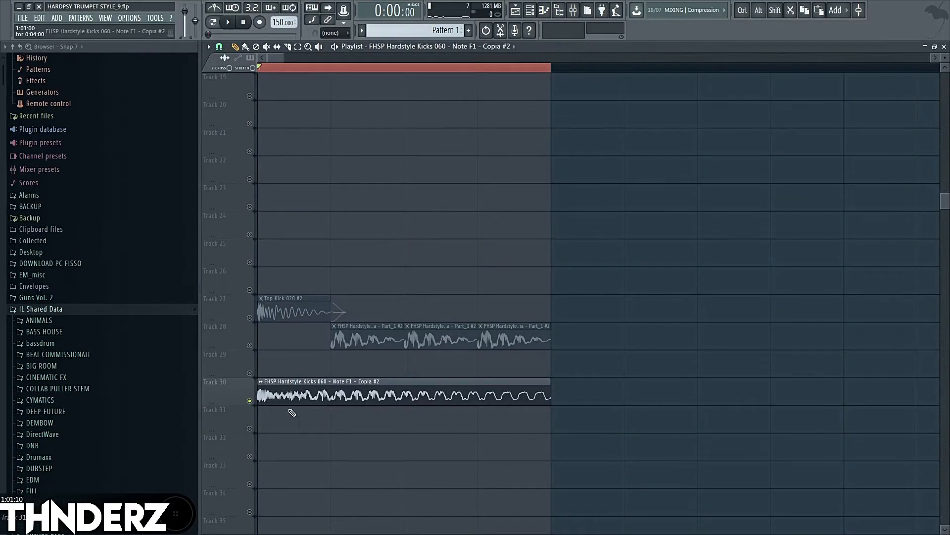
Audition the FHSP Hardstyle Kicks 060 clip on track 30 and cut it to the single step starting at 1:02:00.
key("space")
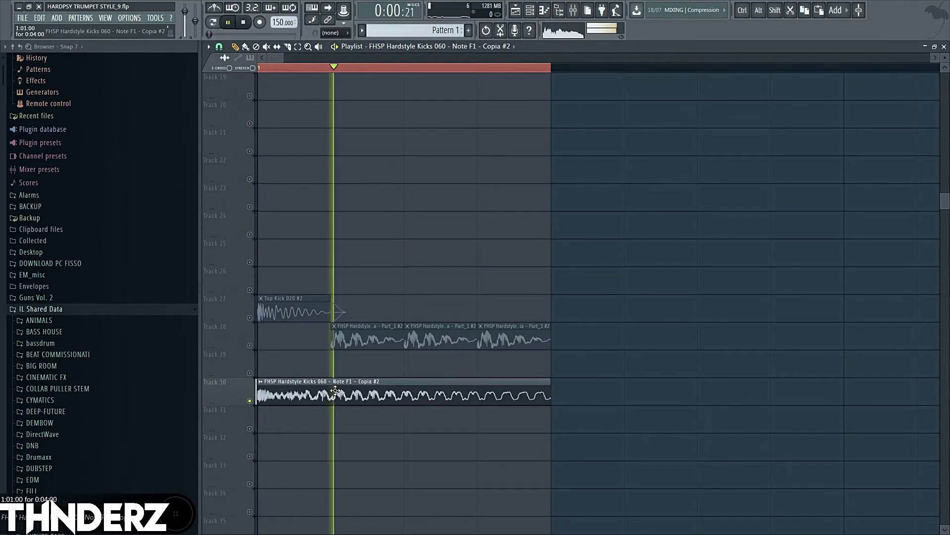
key("space")
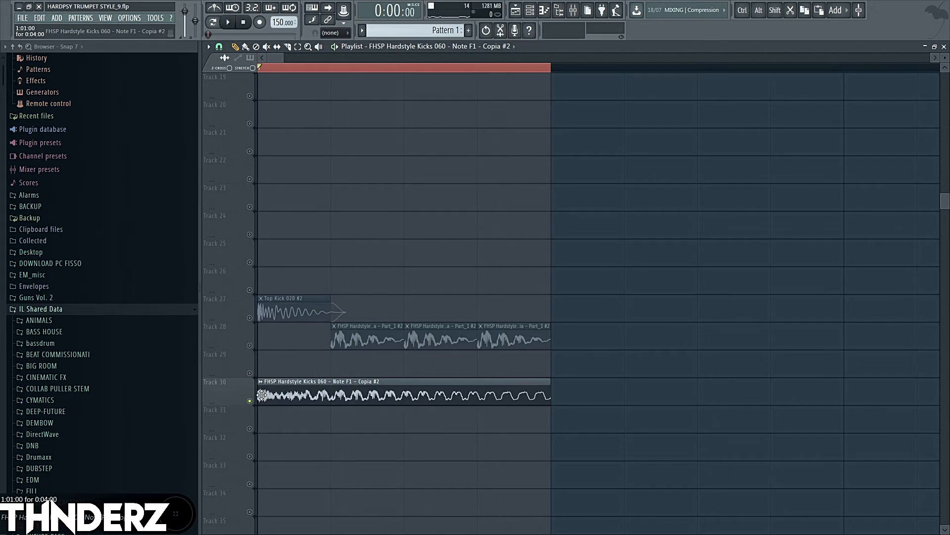
left_click_drag(262, 395, 330, 394)
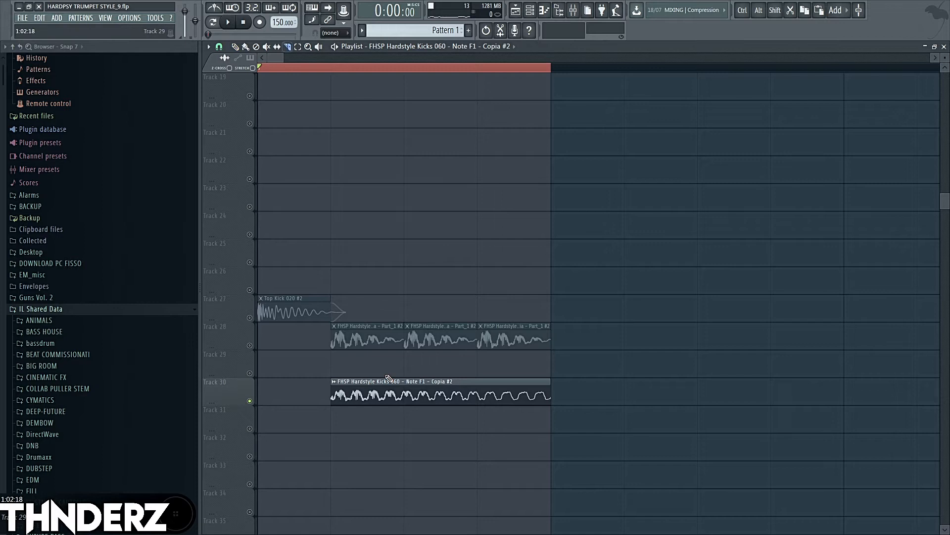
left_click_drag(414, 378, 420, 403)
key("p")
right_click(423, 391)
key("space")
key("space")
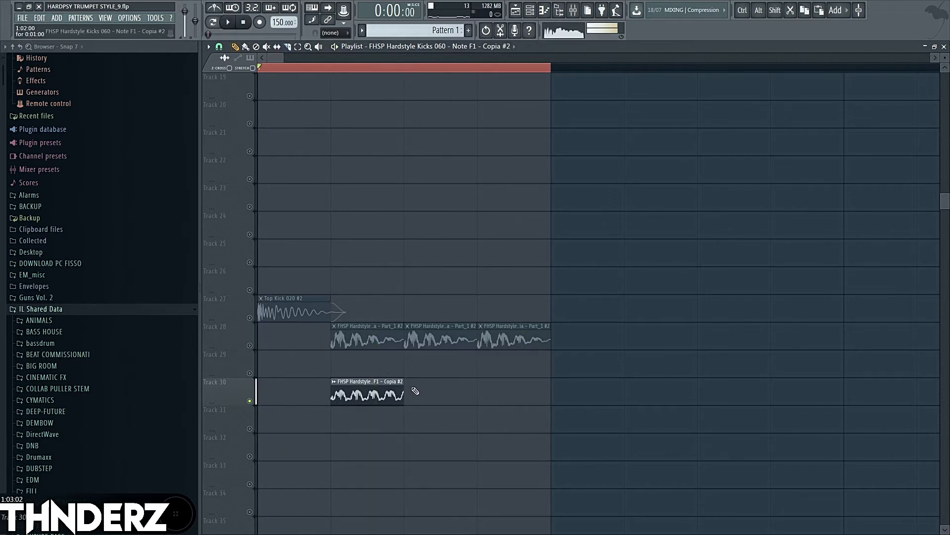
Place two more copies of the kick slice on track 30 at steps 3 and 4 and play the result.
left_click(415, 391)
left_click(480, 392)
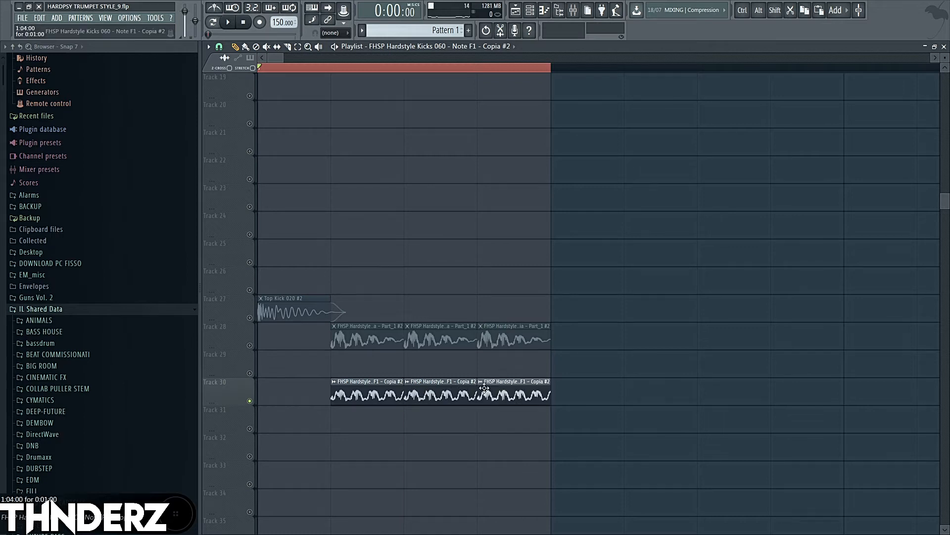
key("space")
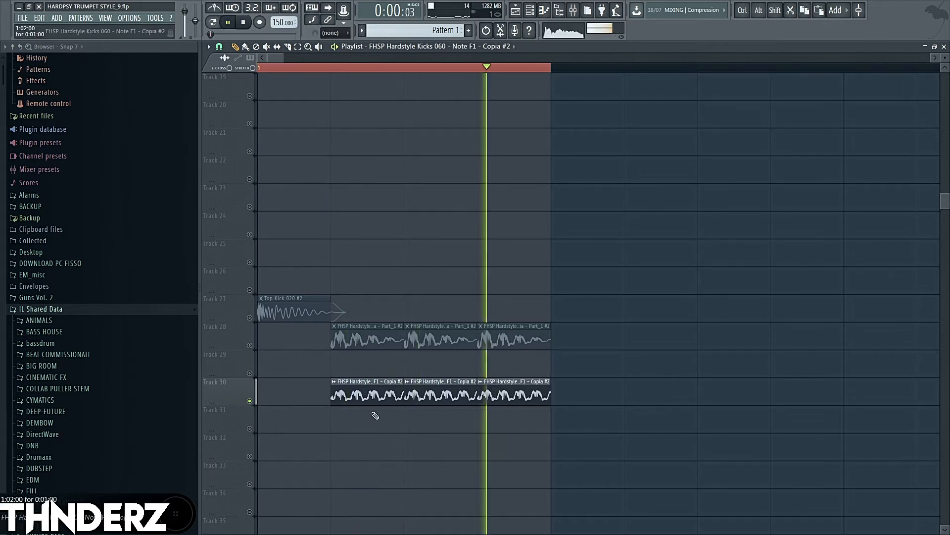
key("space")
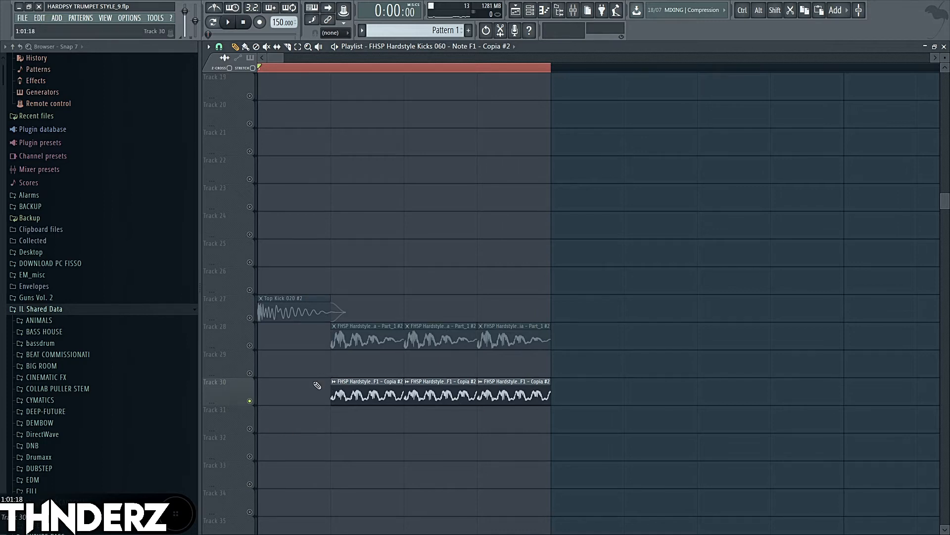
Delete the three kick slices on track 30 and unmute tracks 27 and 28.
right_click(346, 393)
right_click(436, 396)
right_click(520, 400)
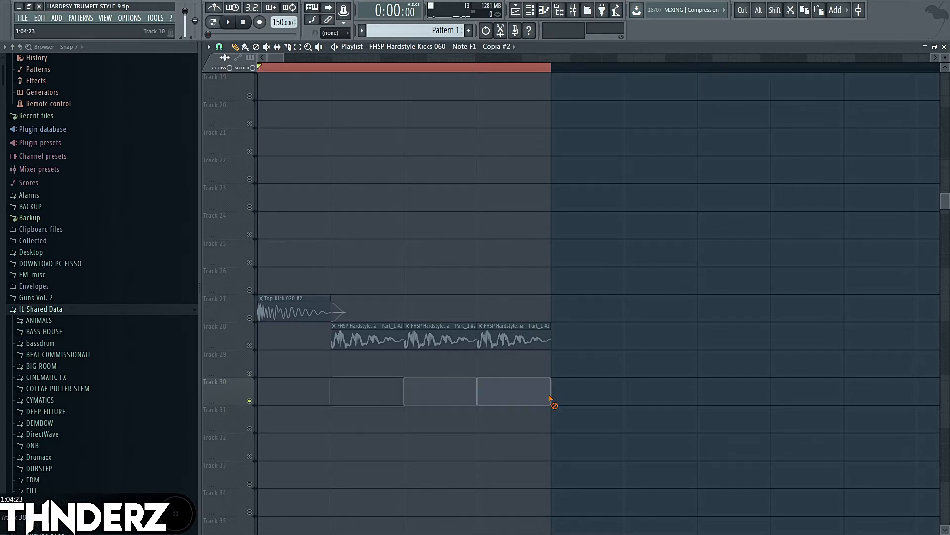
left_click(250, 345)
left_click(249, 317)
Check the sampler settings of the kick slice on track 28 and play the arrangement from step 2.
left_click(337, 70)
double_click(372, 334)
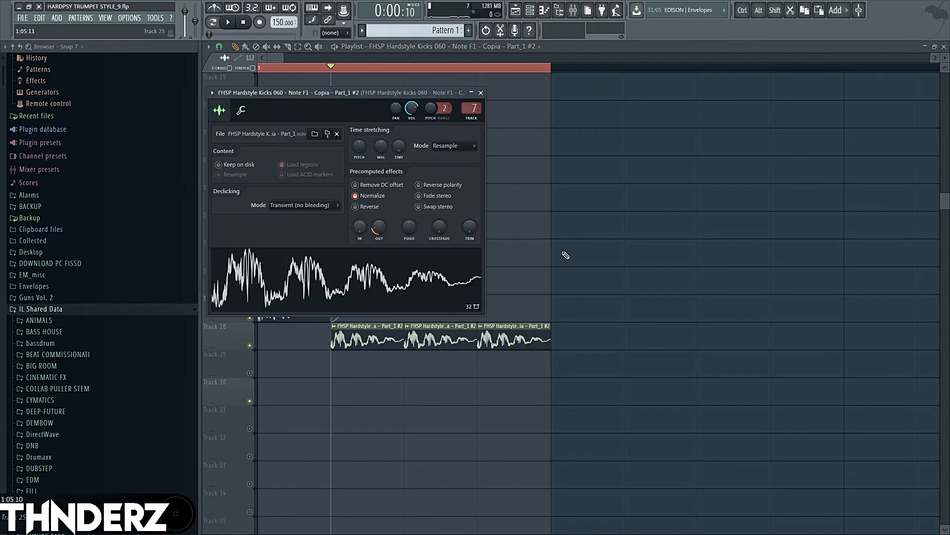
key("Escape")
key("space")
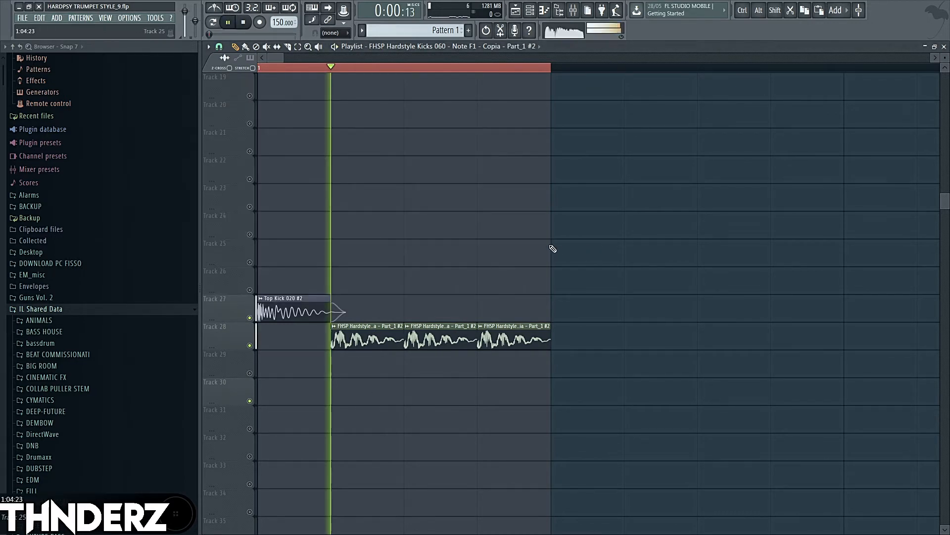
key("space")
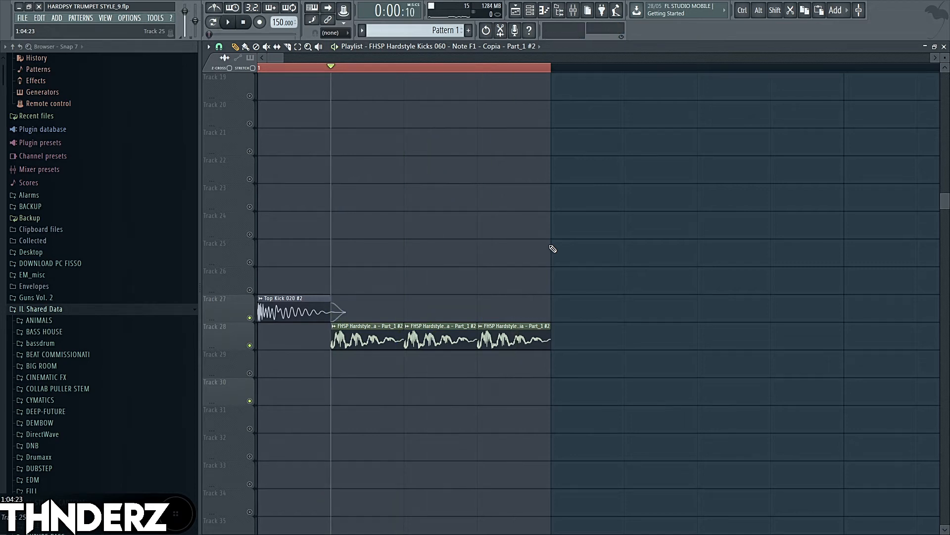
Play the punch and tail slices together from the start of the playlist.
left_click(268, 70)
key("space")
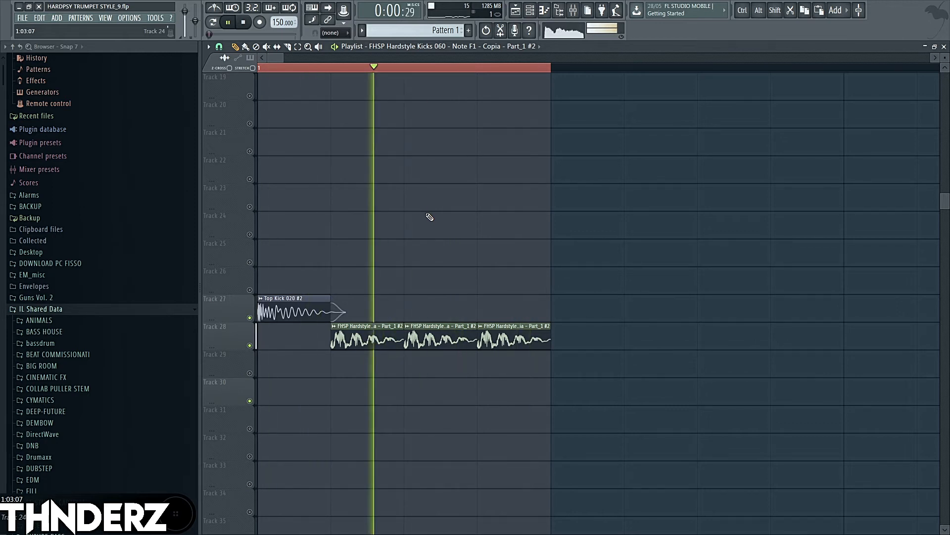
key("space")
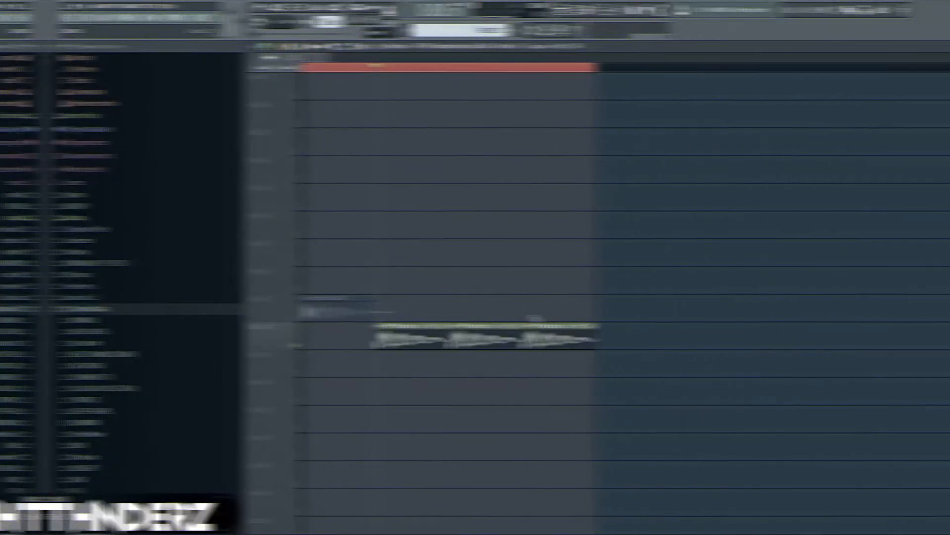
Load FabFilter Pro-Q 2 on the kick tail's mixer insert 7 and add a 36 dB/oct low cut at about 31 Hz.
double_click(467, 336)
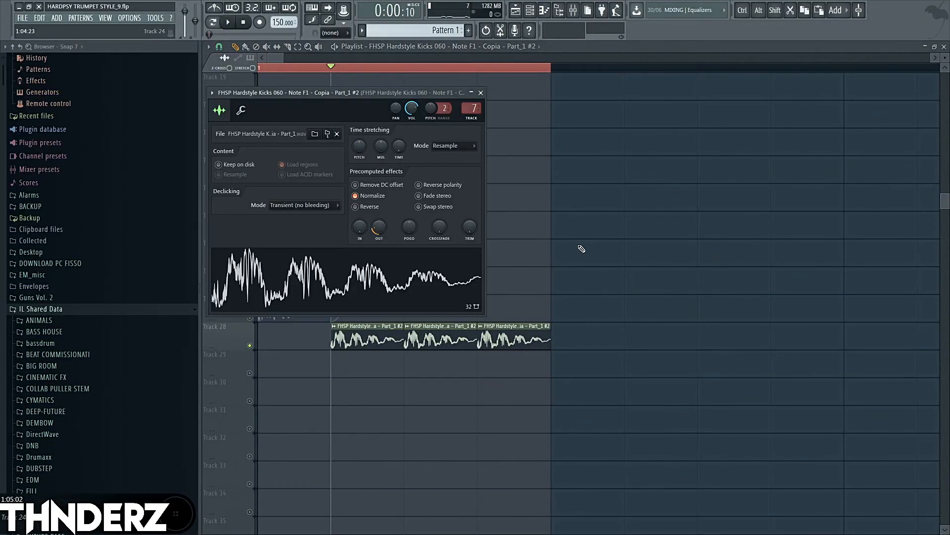
left_click(572, 10)
left_click(871, 77)
mouse_move(871, 91)
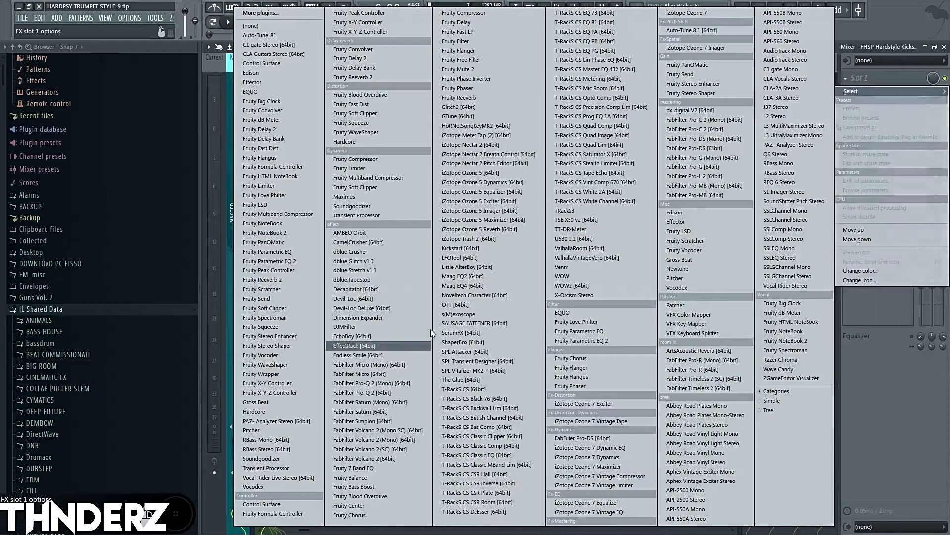
left_click(367, 392)
left_click(286, 267)
left_click_drag(287, 268, 334, 267)
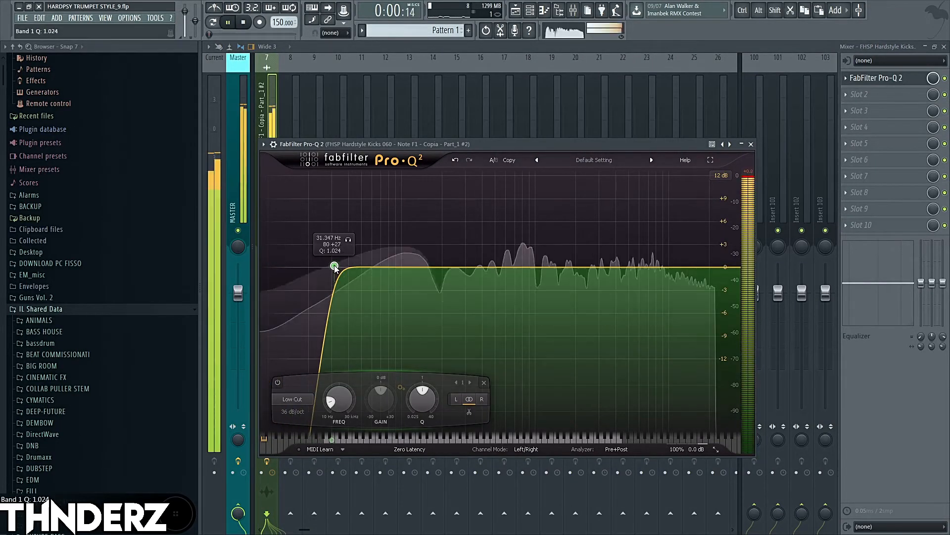
Add a 30 dB/oct high cut at about 16.4 kHz to the tail's equaliser and load CamelCrusher in slot 4.
left_click(697, 265)
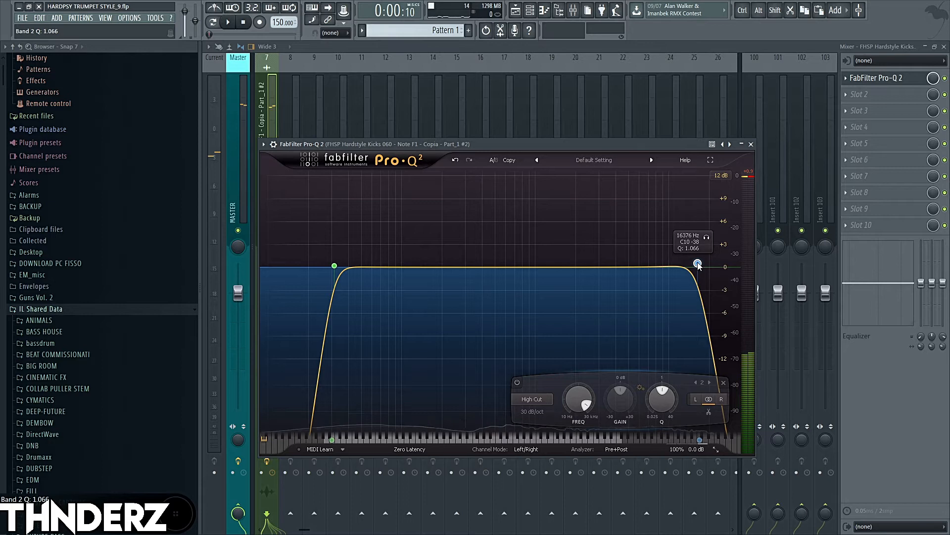
left_click(874, 77)
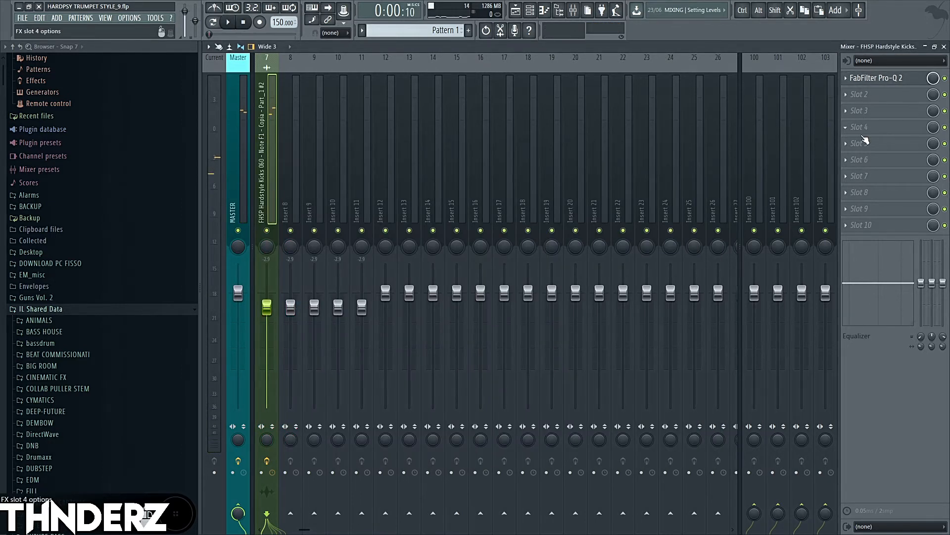
left_click(863, 136)
left_click(432, 258)
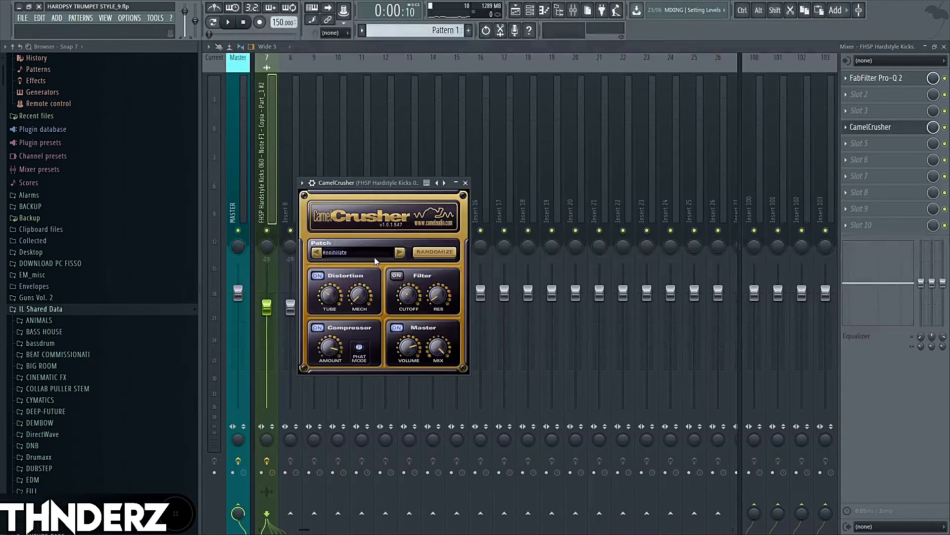
Audition CamelCrusher patches such as British Clean during playback and return to Annihilate.
key("space")
left_click(402, 256)
left_click(404, 256)
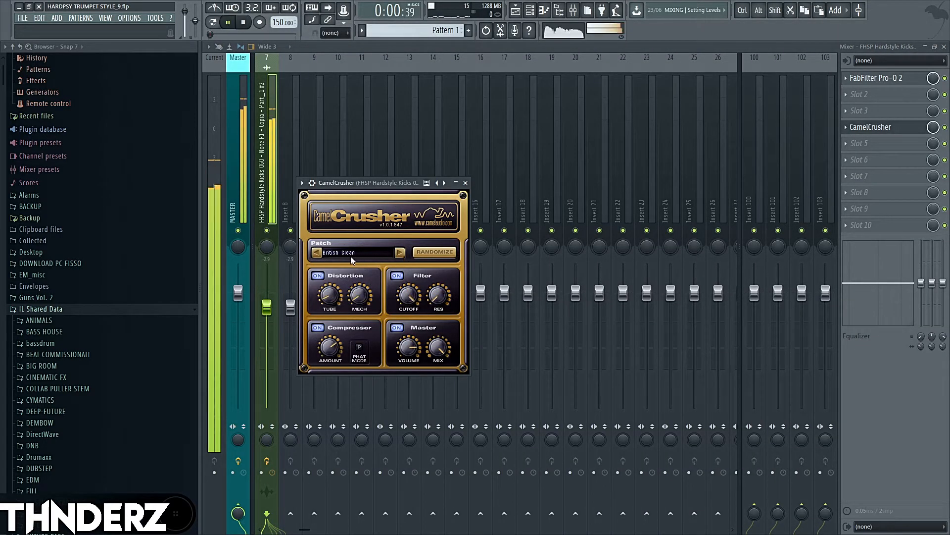
left_click(320, 256)
key("space")
Set CamelCrusher's tube distortion to 27% and its compressor amount to -12 dB while the kick plays.
left_click_drag(326, 301, 326, 301)
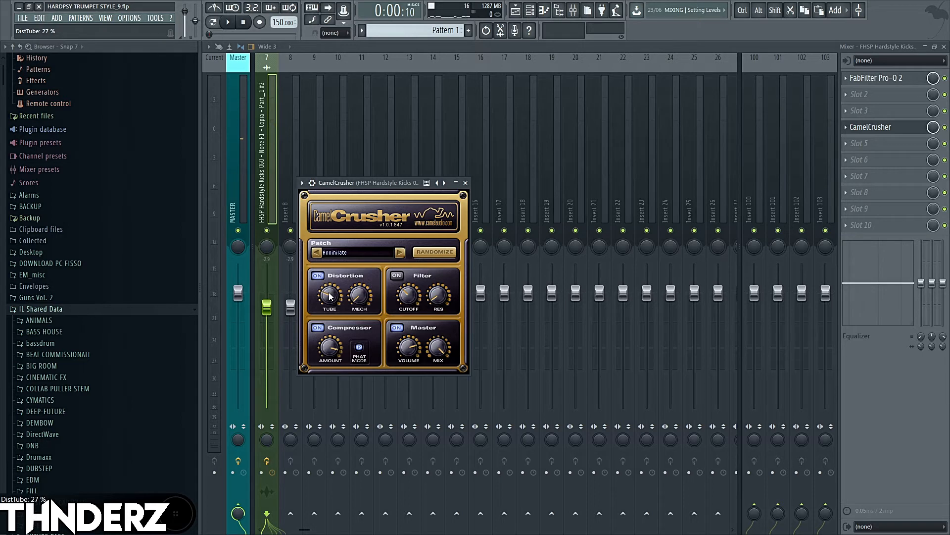
key("space")
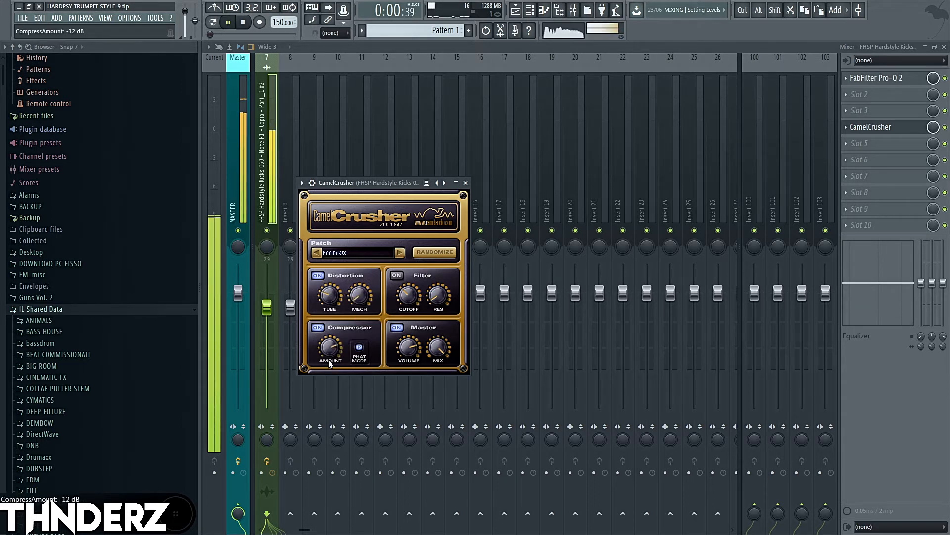
Try the CamelCrusher filter with its cutoff at 16000 Hz.
left_click(411, 303)
left_click(395, 277)
left_click_drag(409, 299, 407, 279)
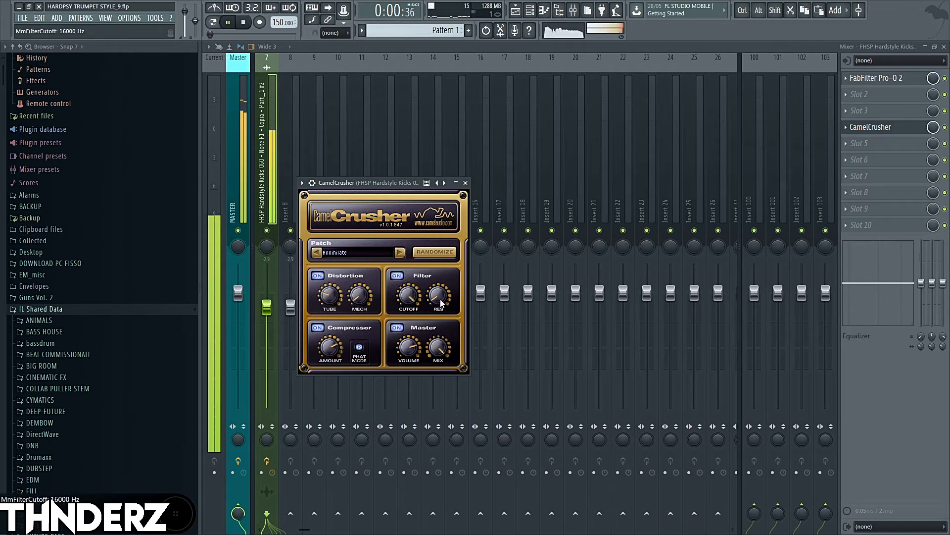
left_click_drag(416, 298, 405, 330)
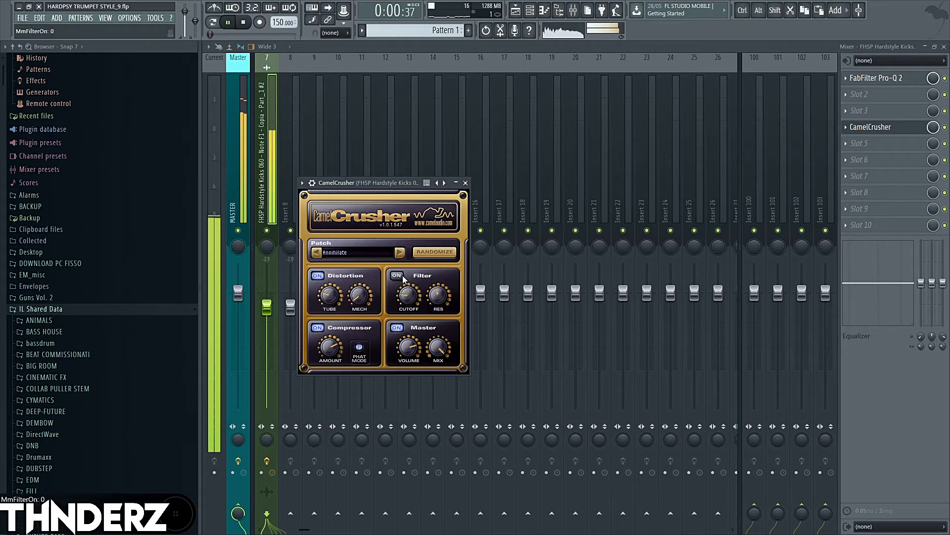
Compare the next CamelCrusher patch with Annihilate and adjust the MECH distortion.
left_click(400, 253)
mouse_move(365, 300)
left_mouse_down()
mouse_move(350, 321)
mouse_move(366, 288)
mouse_move(399, 310)
mouse_move(369, 290)
left_mouse_up()
left_click(319, 255)
left_click(465, 182)
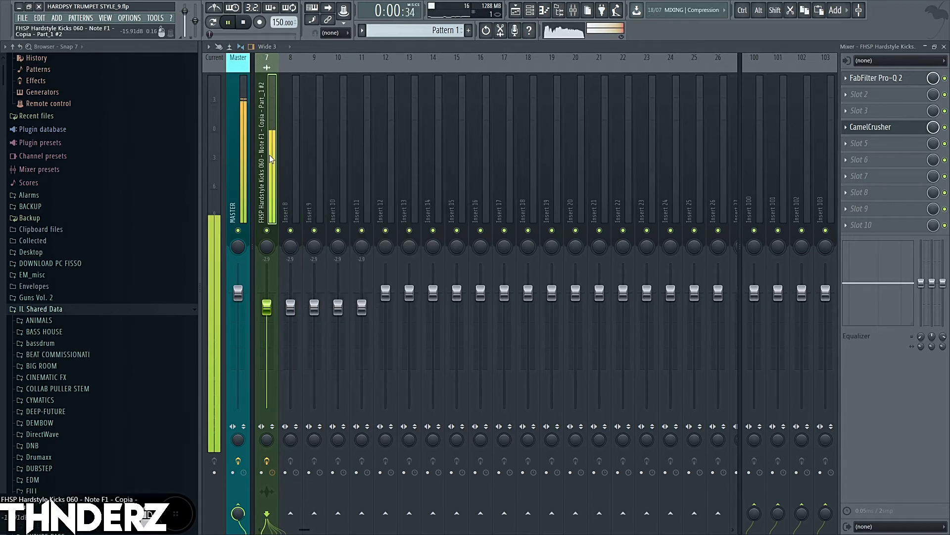
key("space")
Add a bell boost of about 3.4 dB at 698 Hz with a Q of about 10.5 to slot 1's equaliser and audition it.
left_click(901, 79)
left_click_drag(442, 268, 514, 242)
scroll(440, 236, "up", 6)
scroll(440, 236, "down", 1)
key("space")
key("space")
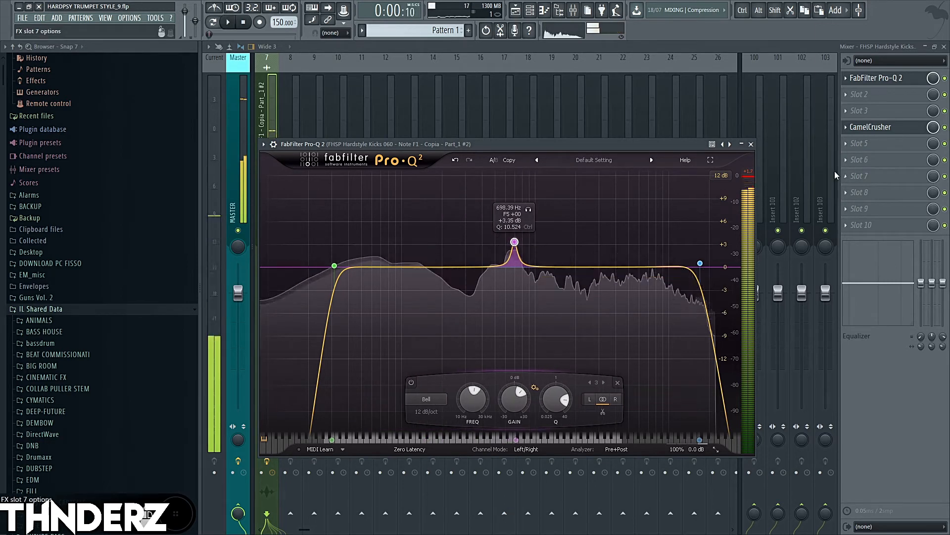
Set CamelCrusher's master volume to -5 dB and adjust its tube distortion during playback.
left_click(882, 131)
key("space")
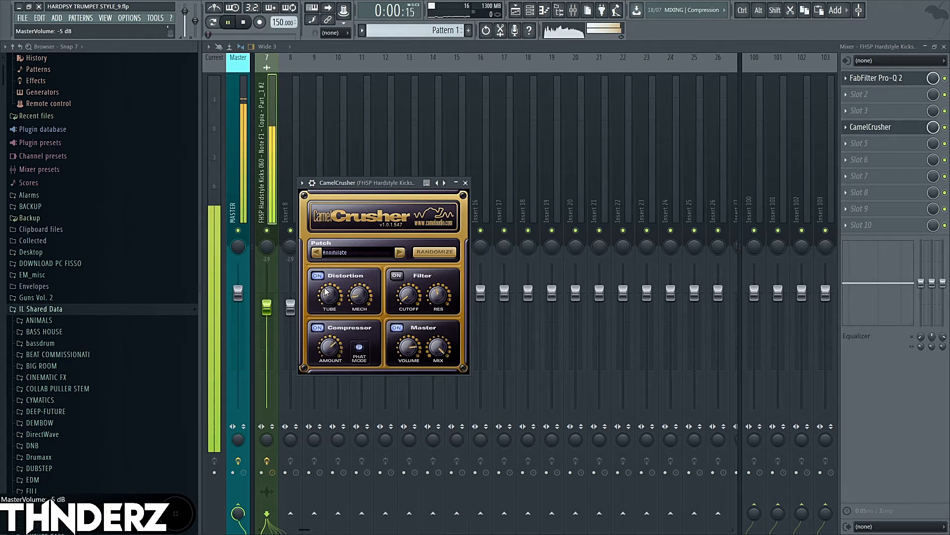
left_click_drag(323, 291, 336, 303)
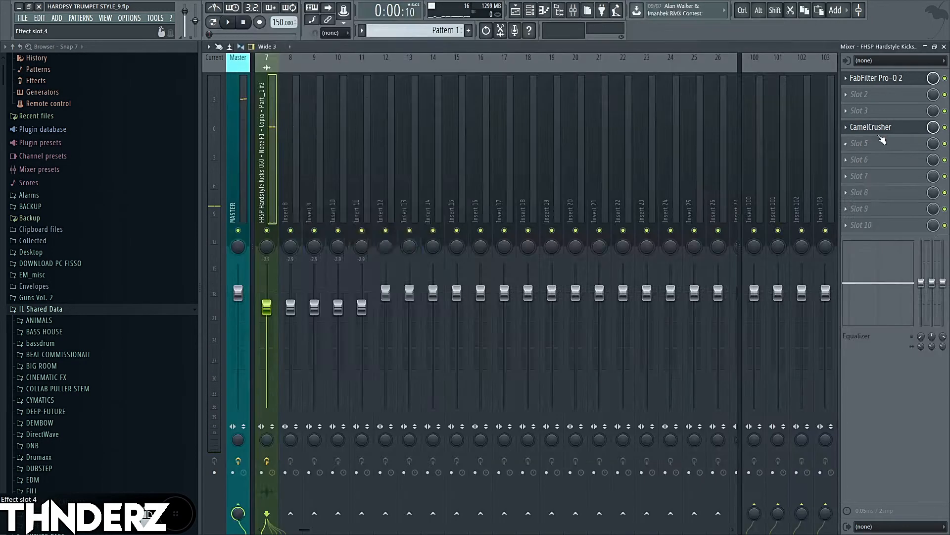
Load FabFilter Pro-Q 2 in slot 7 with a 24 dB/oct low cut at about 29 Hz and a high cut near the upper end.
left_click(875, 177)
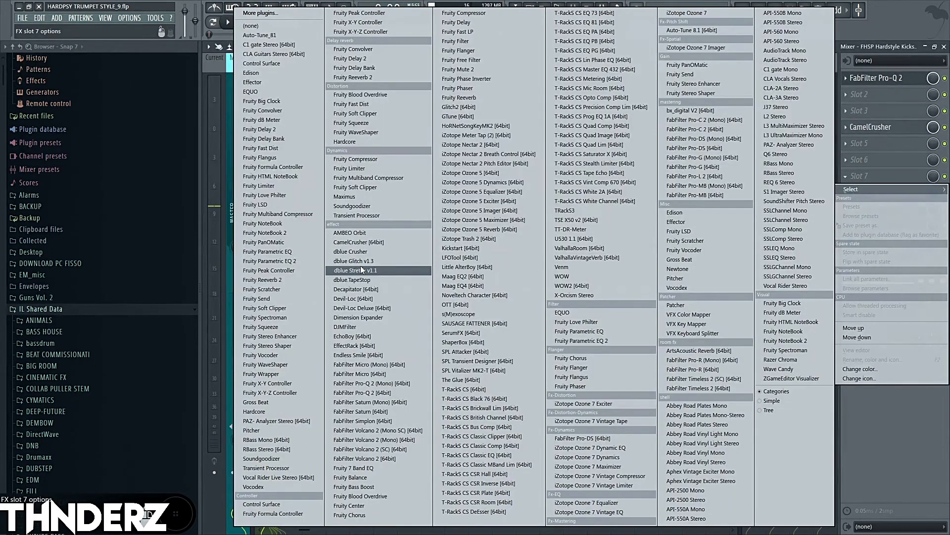
left_click(364, 392)
left_click(276, 244)
left_click_drag(276, 244, 302, 246)
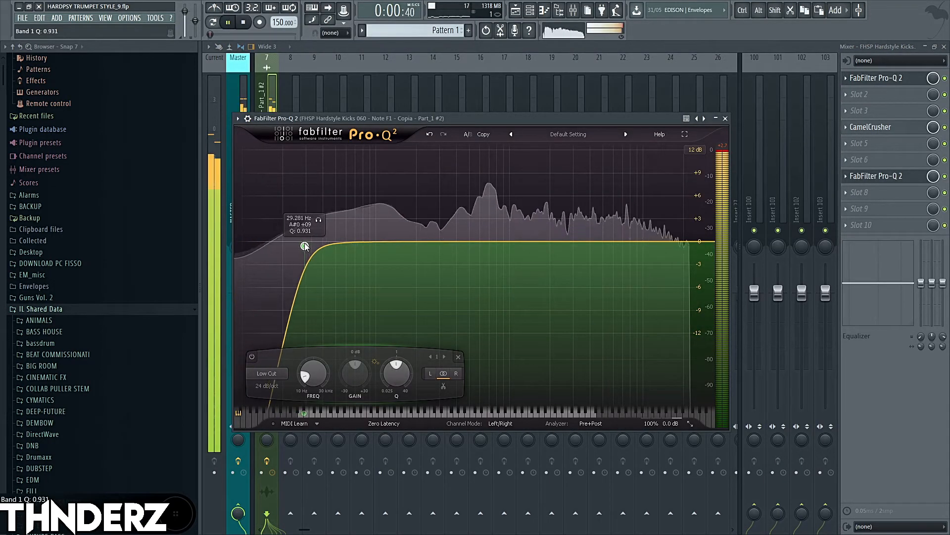
left_click(677, 244)
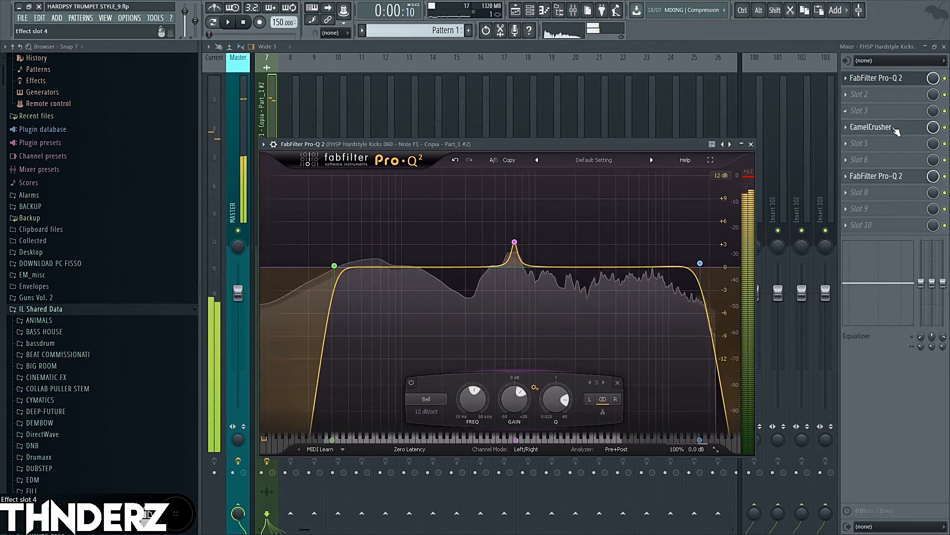
Readjust CamelCrusher's tube distortion and set its compressor amount to -9 dB while the kick plays.
left_click(872, 127)
key("space")
left_click_drag(329, 311, 335, 266)
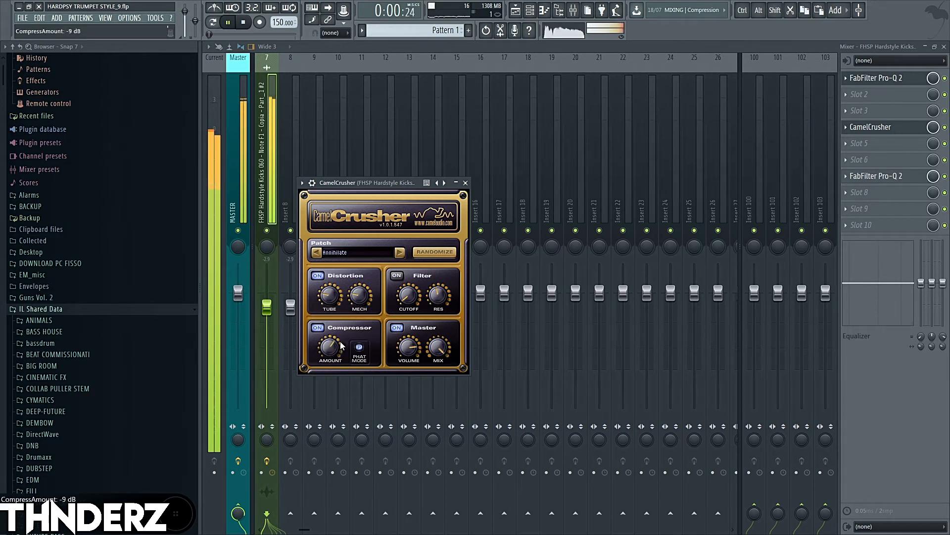
key("space")
Raise the low cut frequency in slot 1's equaliser and add a narrow low-frequency bell band.
left_click(911, 93)
left_click(921, 86)
left_click(920, 82)
key("space")
key("space")
left_click_drag(386, 266, 356, 250)
scroll(386, 220, "up", 10)
Sweep the low bell band during playback and settle it near 89 Hz with a boost of about 2.5 dB.
key("space")
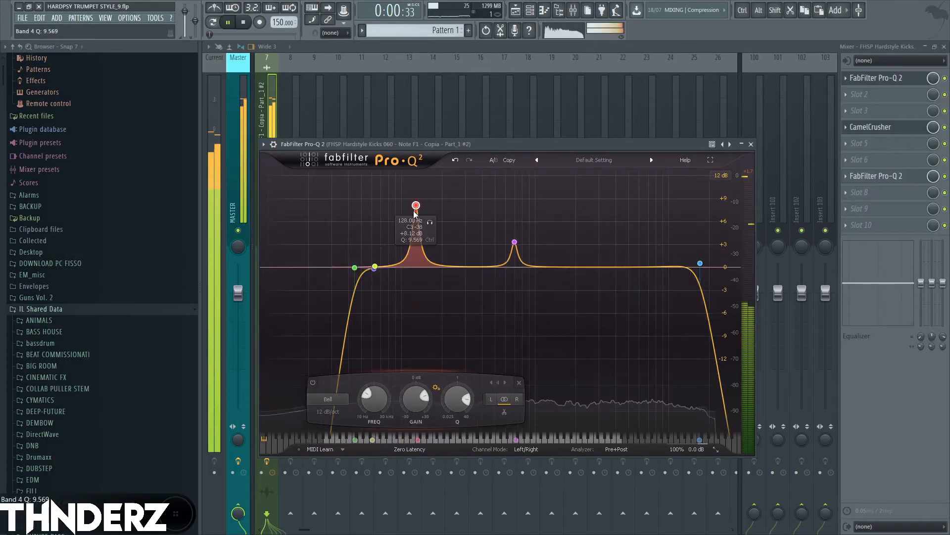
left_click_drag(415, 208, 392, 272)
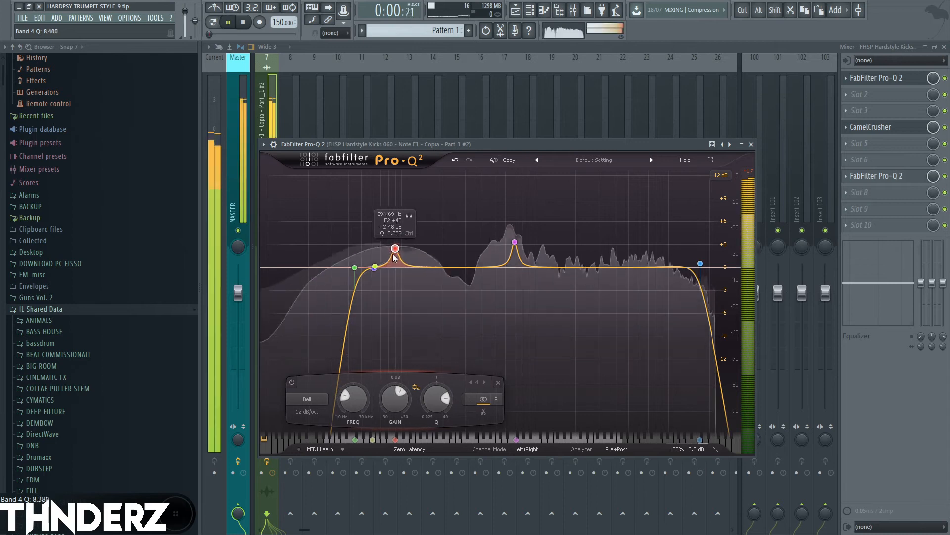
mouse_move(394, 257)
left_mouse_down()
mouse_move(410, 258)
mouse_move(401, 254)
mouse_move(398, 267)
mouse_move(401, 249)
left_mouse_up()
key("space")
Play the arrangement and check the sampler settings of the top kick and the first tail slice.
key("space")
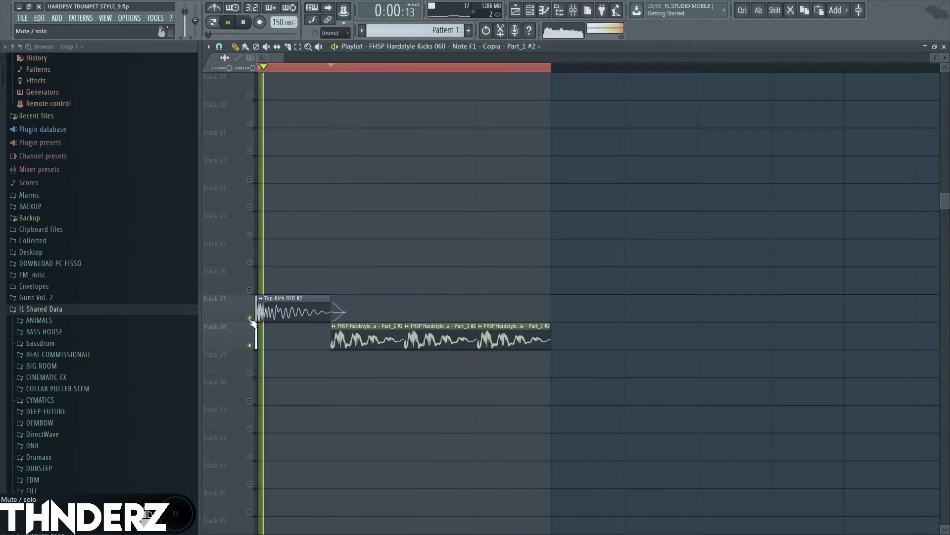
double_click(300, 306)
left_click(351, 326)
double_click(352, 325)
key("space")
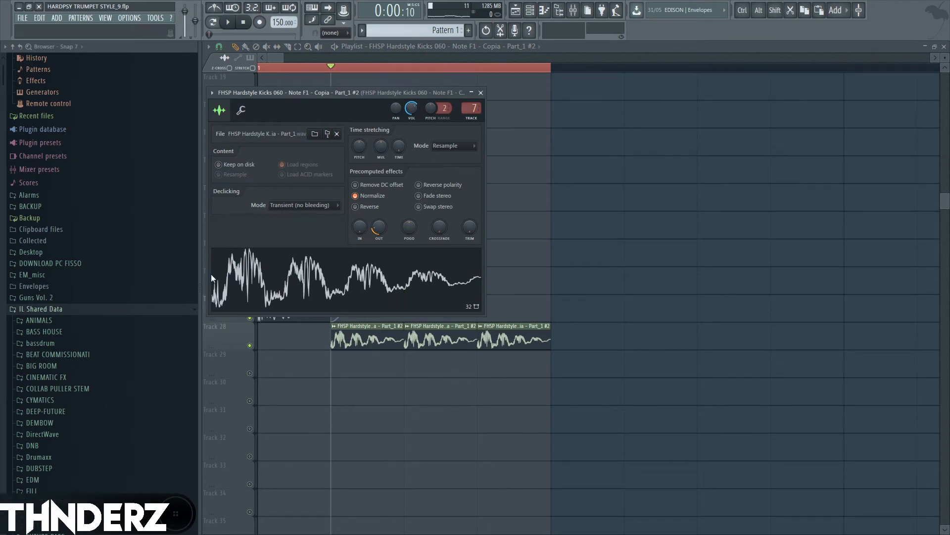
key("space")
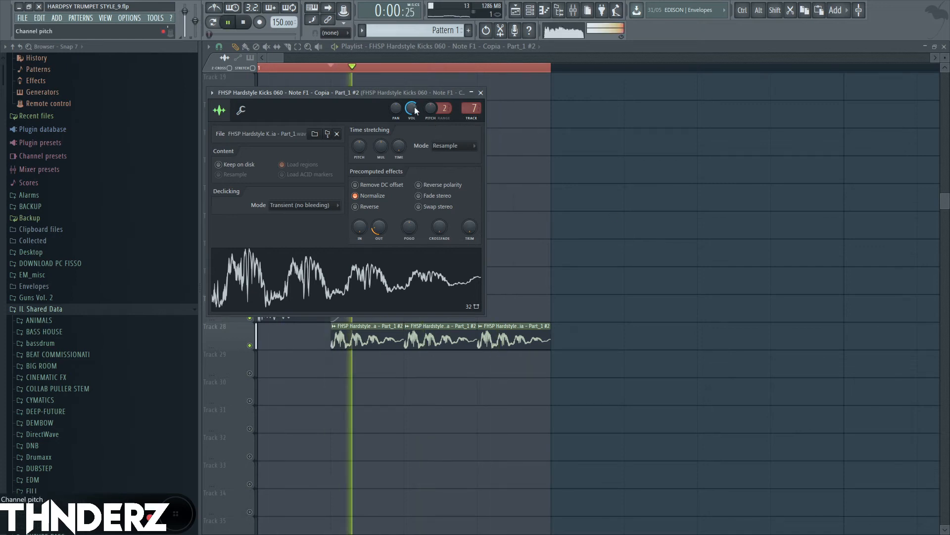
key("Escape")
key("space")
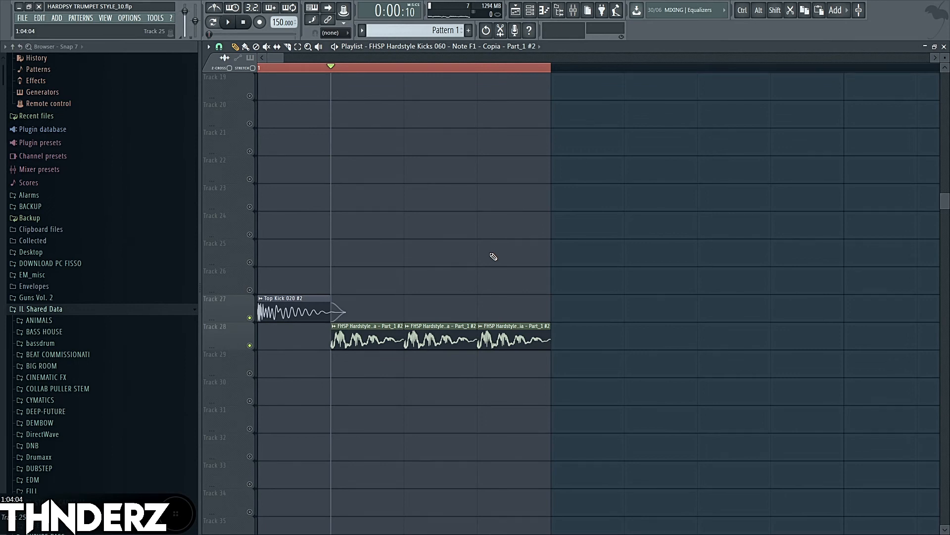
Review the plugin chain on insert 7: both CamelCrushers, the Pro-Q 2 equalisers and OTT.
left_click(574, 11)
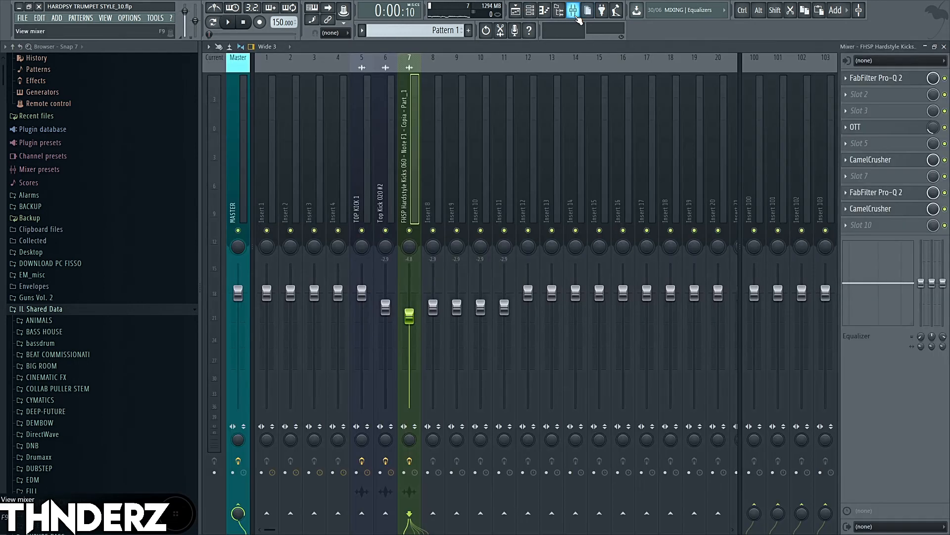
left_click(913, 160)
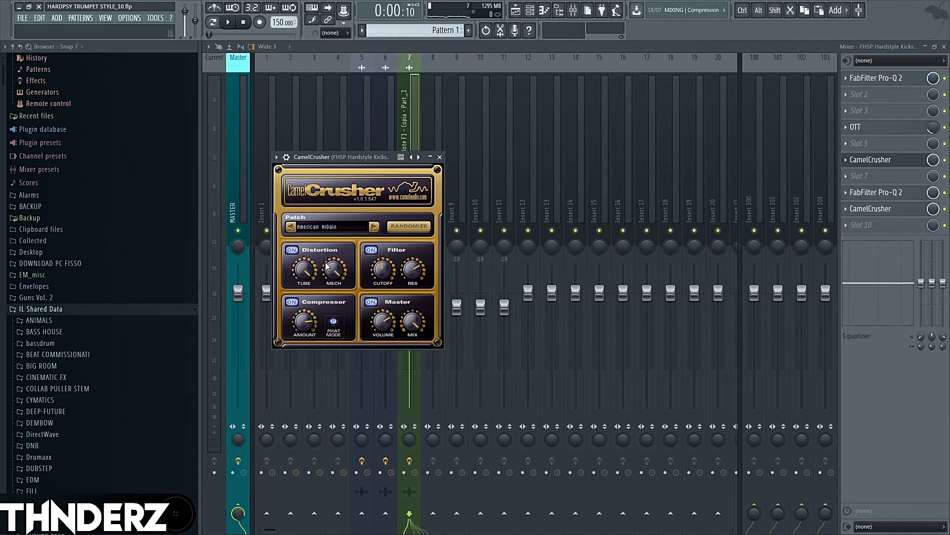
left_click(891, 193)
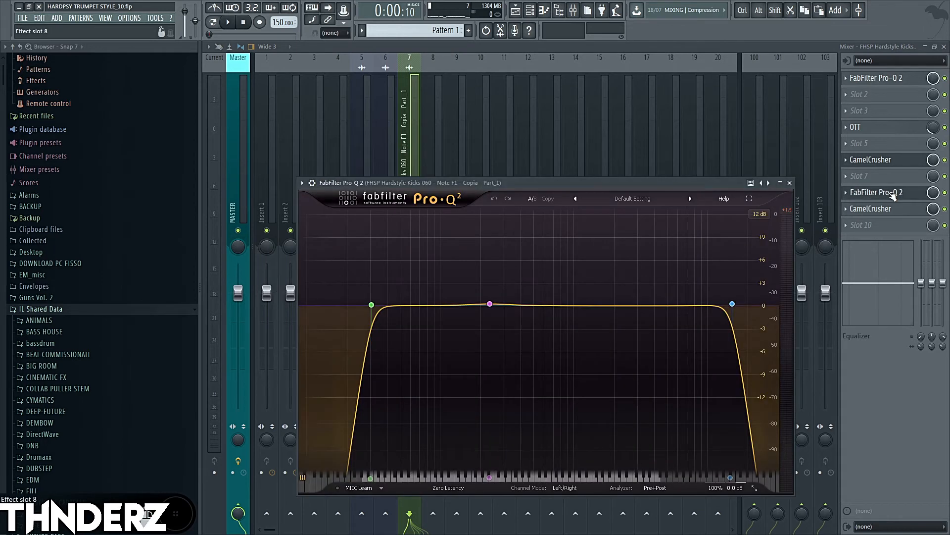
left_click(876, 208)
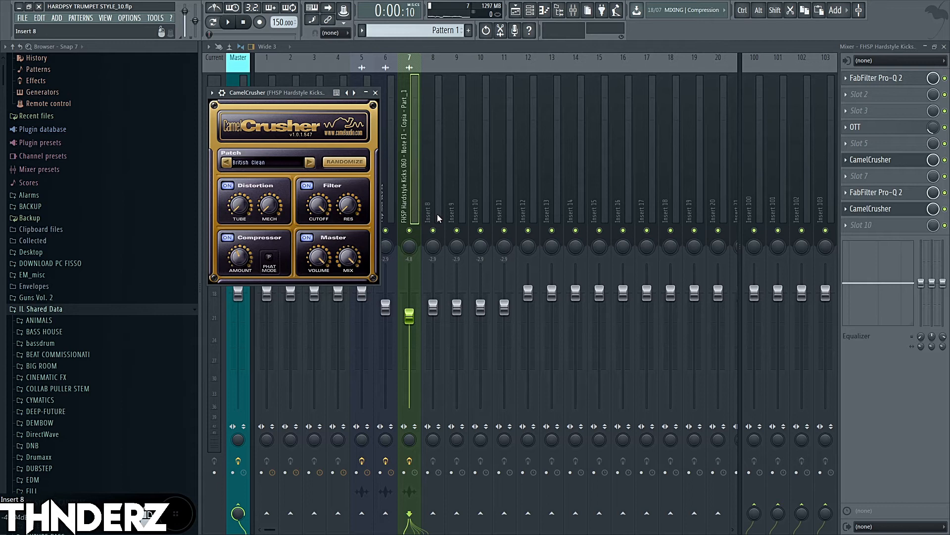
left_click(907, 129)
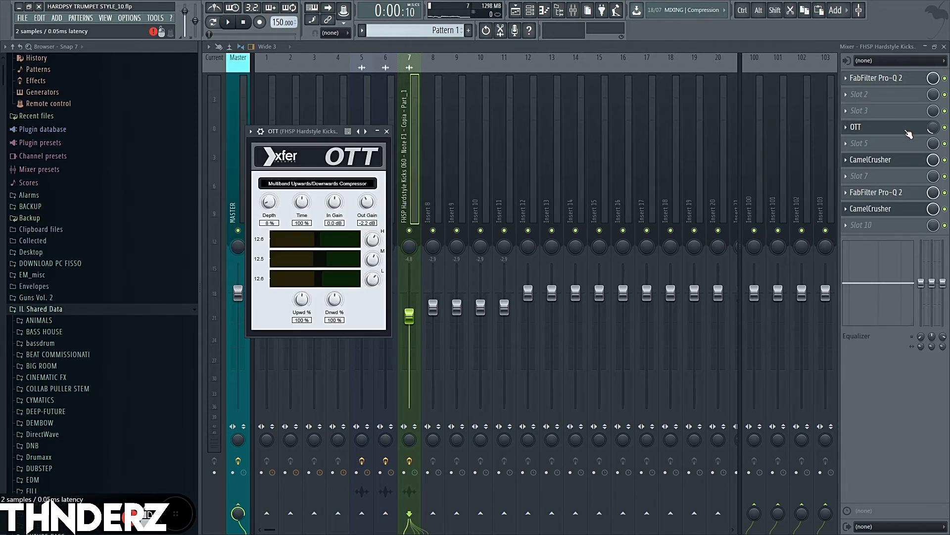
left_click(916, 80)
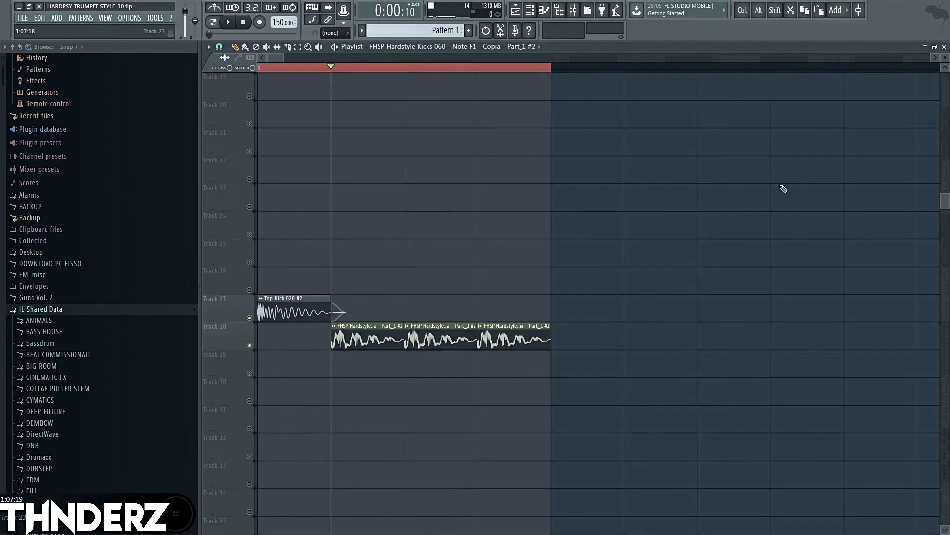
Solo the tails by muting track 27, set the tail sample's fade-out to about 31%, and unmute the track.
left_click(249, 318)
key("space")
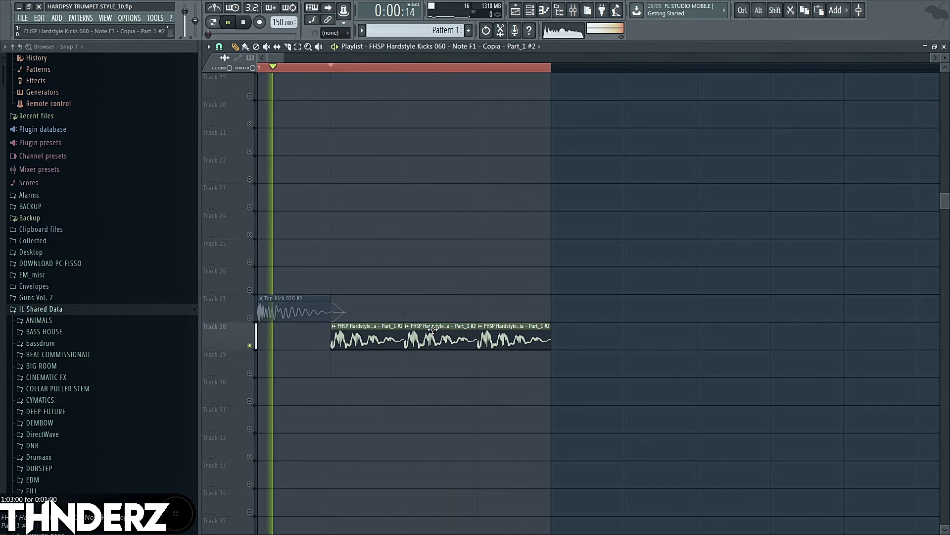
double_click(433, 329)
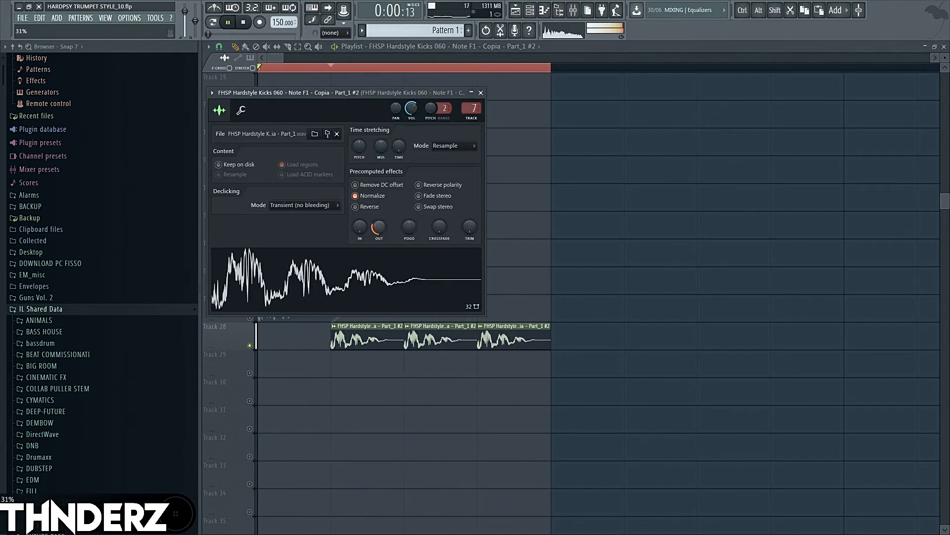
key("Escape")
left_click(251, 318)
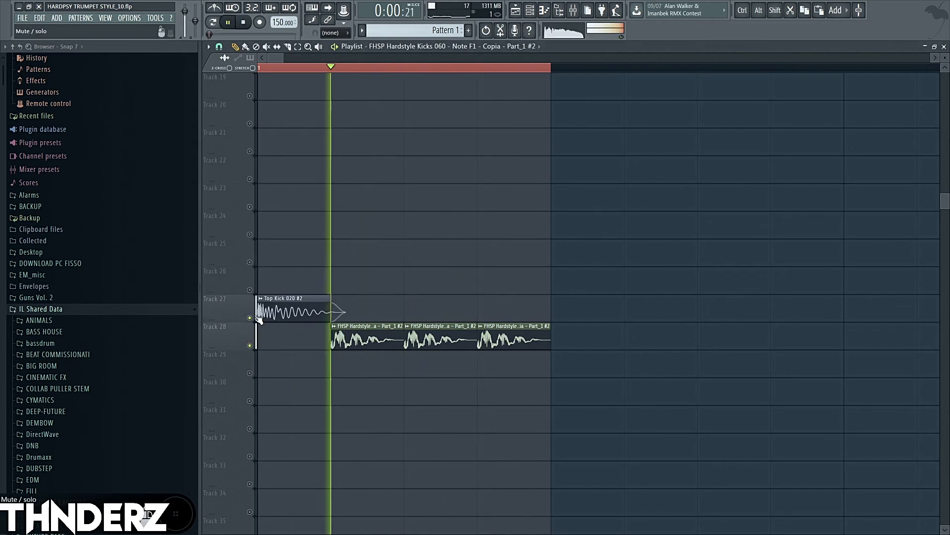
key("space")
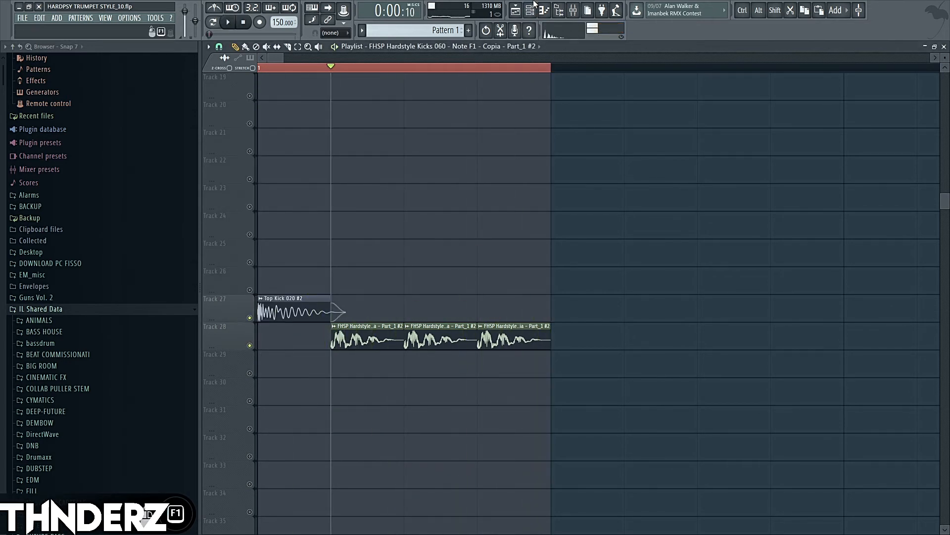
Send insert 7 to insert 9 at a reduced fader level and add FabFilter Pro-Q 2 in slot 2 with a low cut and a high cut.
left_click(573, 12)
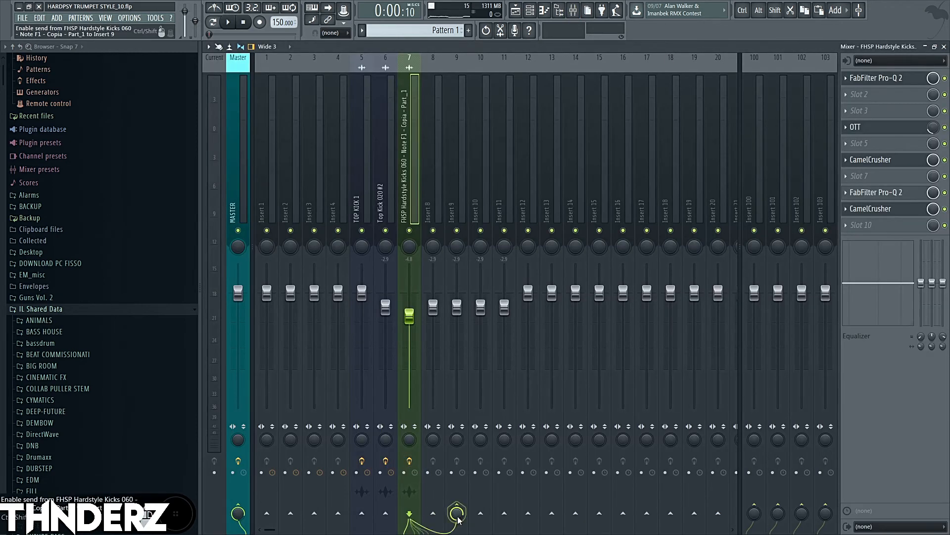
left_click_drag(456, 308, 457, 313)
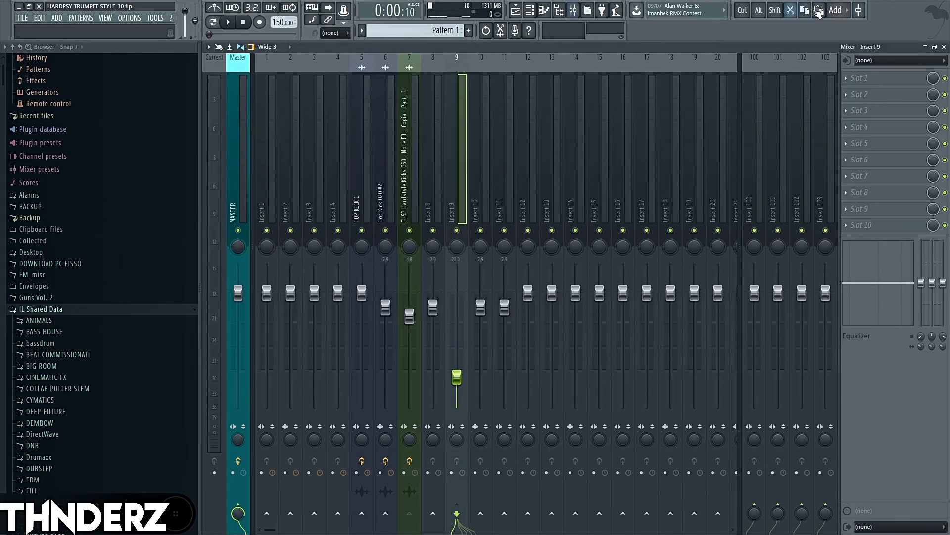
left_click(911, 102)
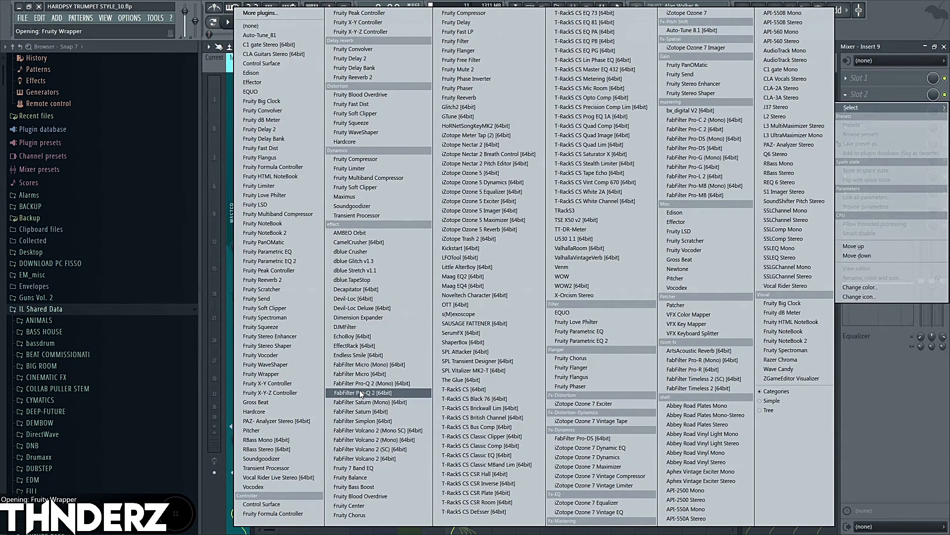
left_click(359, 390)
double_click(271, 233)
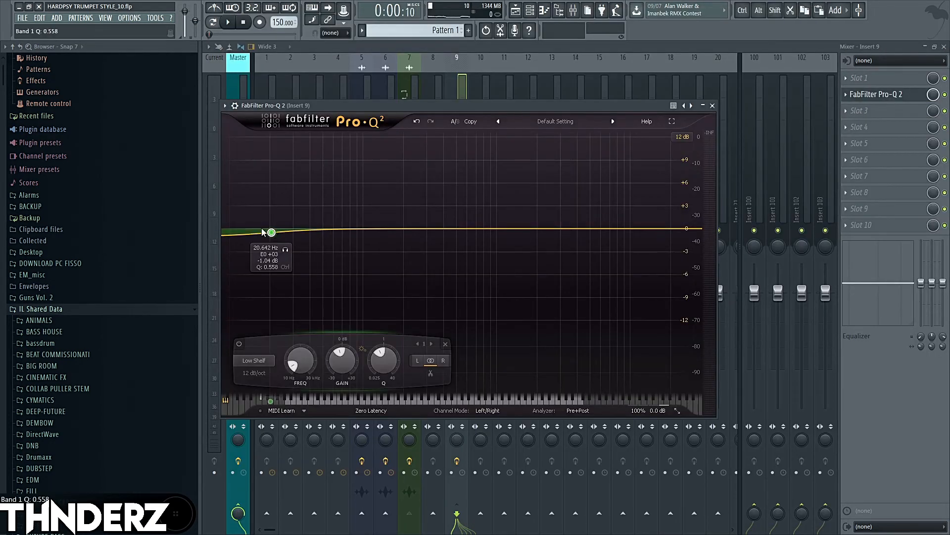
double_click(258, 229)
left_click_drag(258, 229, 416, 233)
double_click(655, 229)
left_click_drag(655, 228, 662, 227)
Add Fruity Reeverb 2 in slot 7 with dry down and wet up, then lower insert 9 to -27.2 dB and insert 7 to -5.4 dB.
left_click(859, 176)
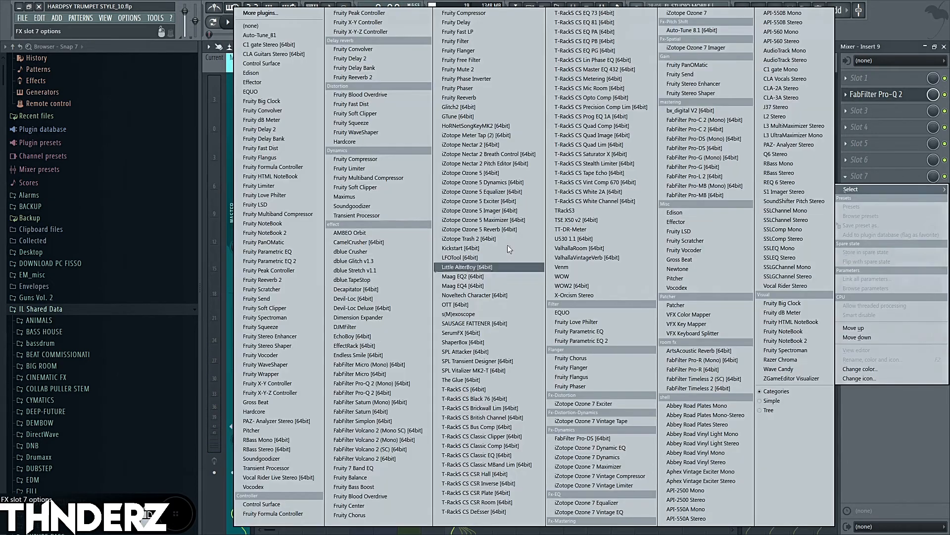
left_click(391, 80)
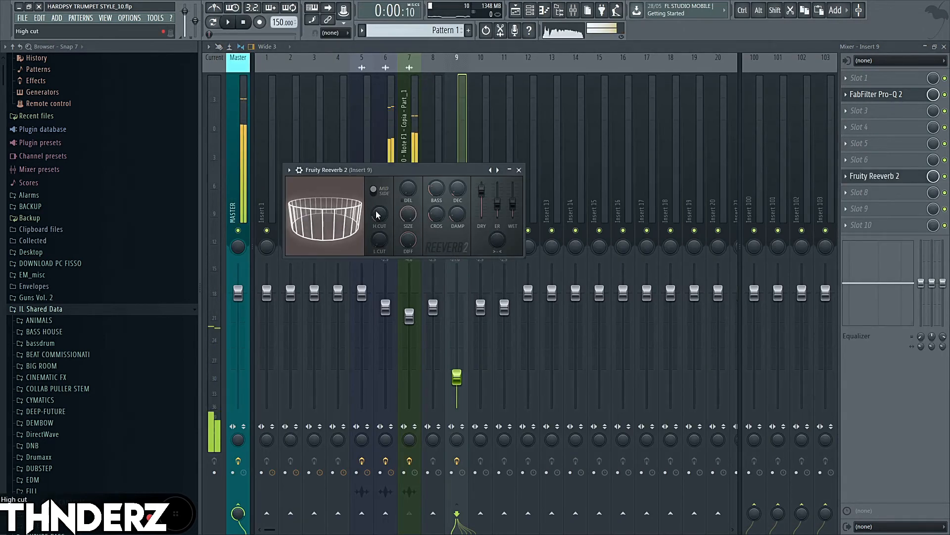
left_click_drag(513, 204, 481, 218)
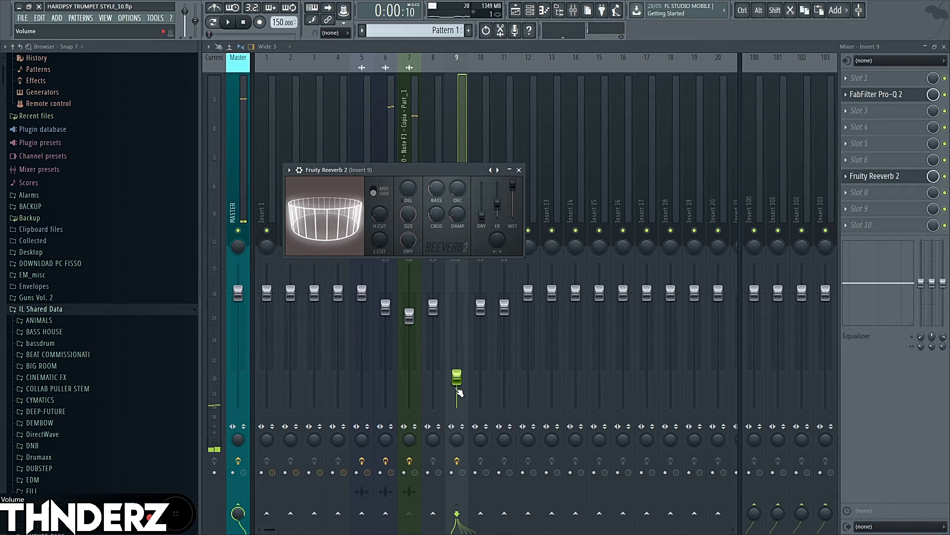
left_click(458, 391)
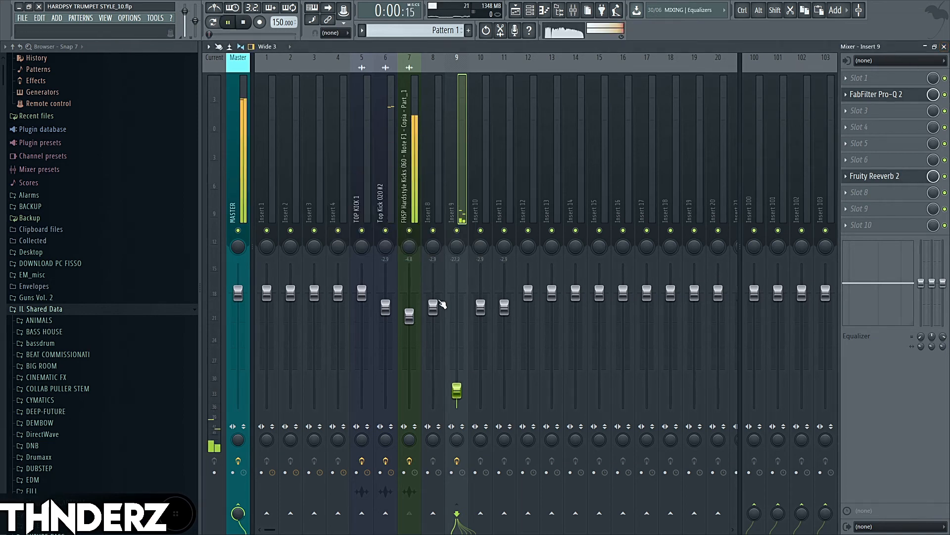
left_click_drag(409, 316, 409, 320)
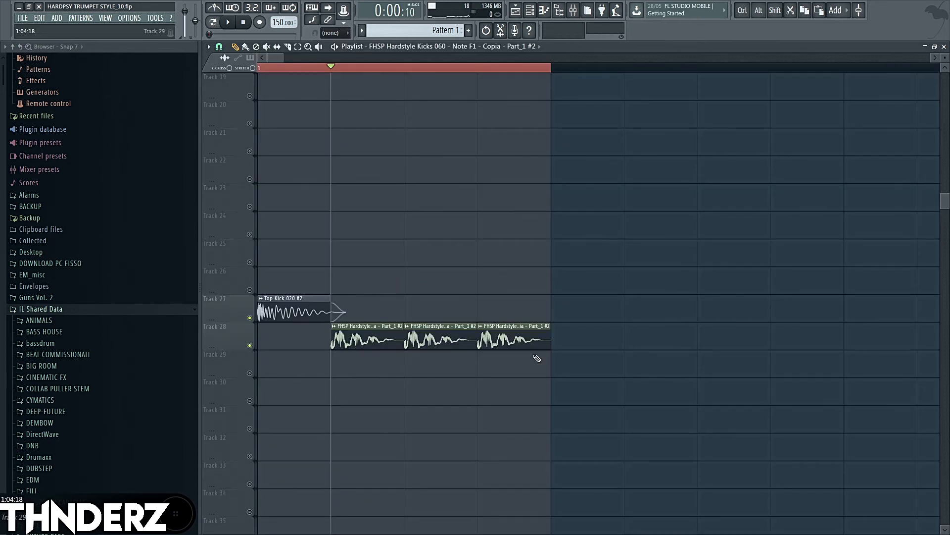
Solo playlist track 29 and adjust the fade-out of the hardstyle kick F sample on track 30.
scroll(325, 360, "down", 1)
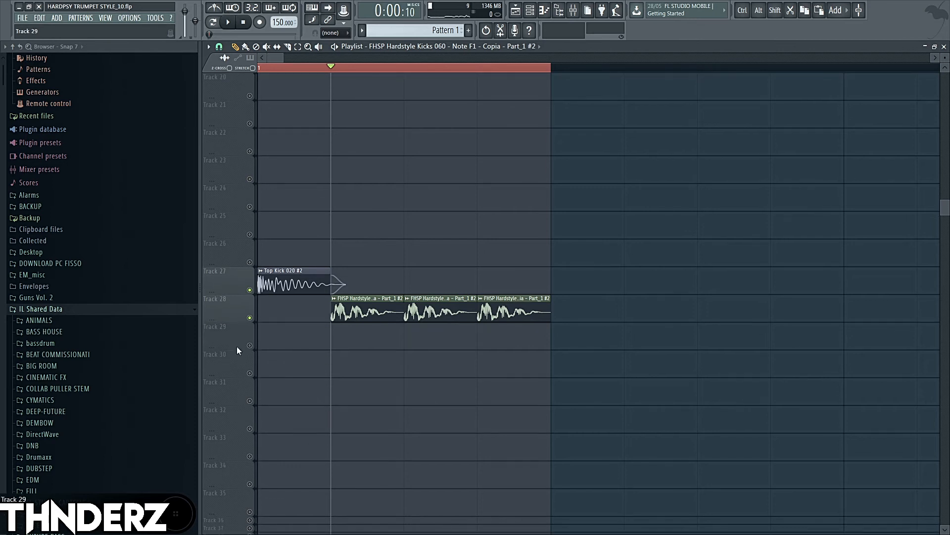
right_click(249, 345)
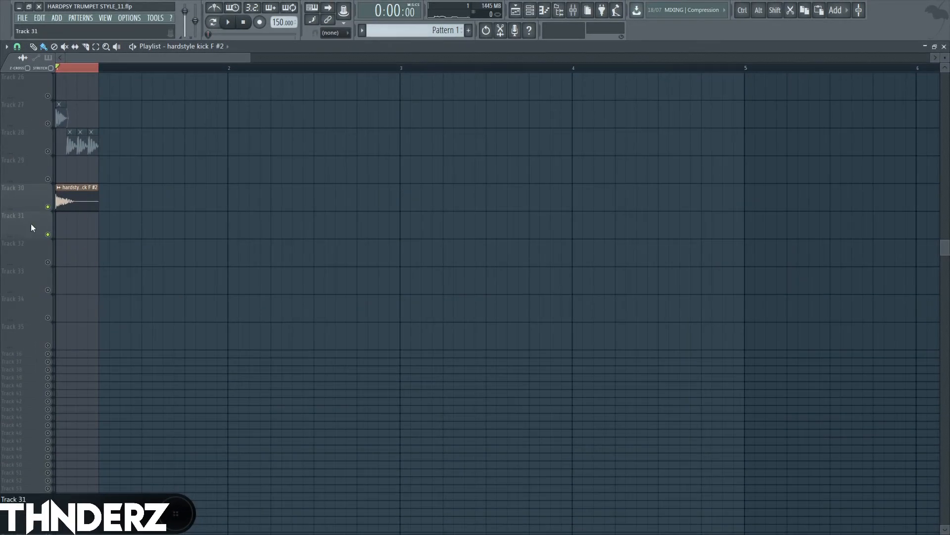
double_click(63, 196)
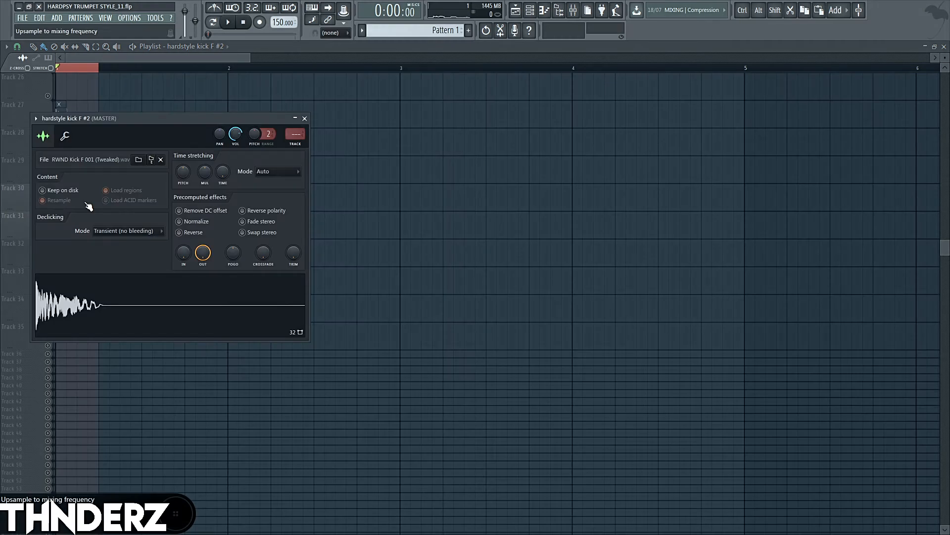
left_click_drag(210, 257, 209, 223)
right_click(456, 226)
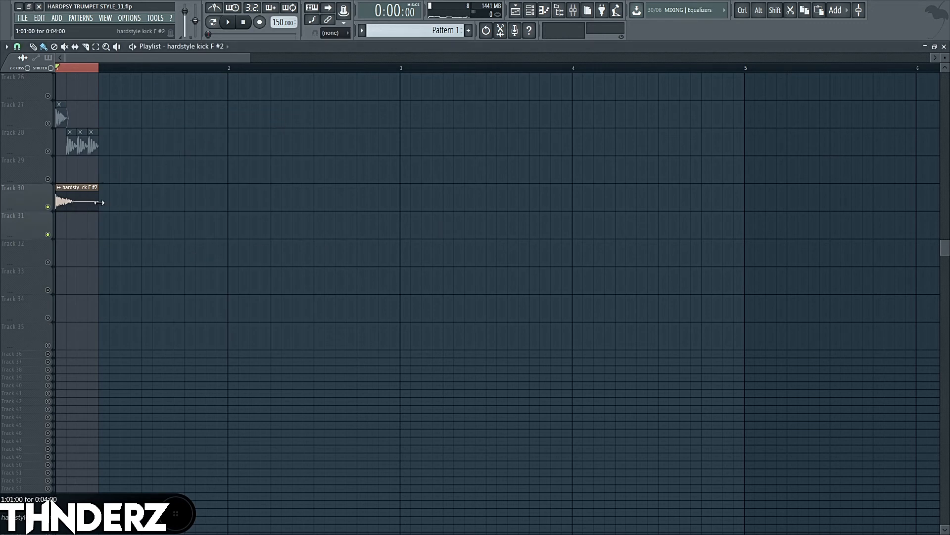
Route the hardstyle kick F sample to insert 8 and add Pro-Q 2 in slot 2 with a low cut and a 36 dB/oct high cut near 17.2 kHz.
double_click(96, 201)
left_click(303, 145)
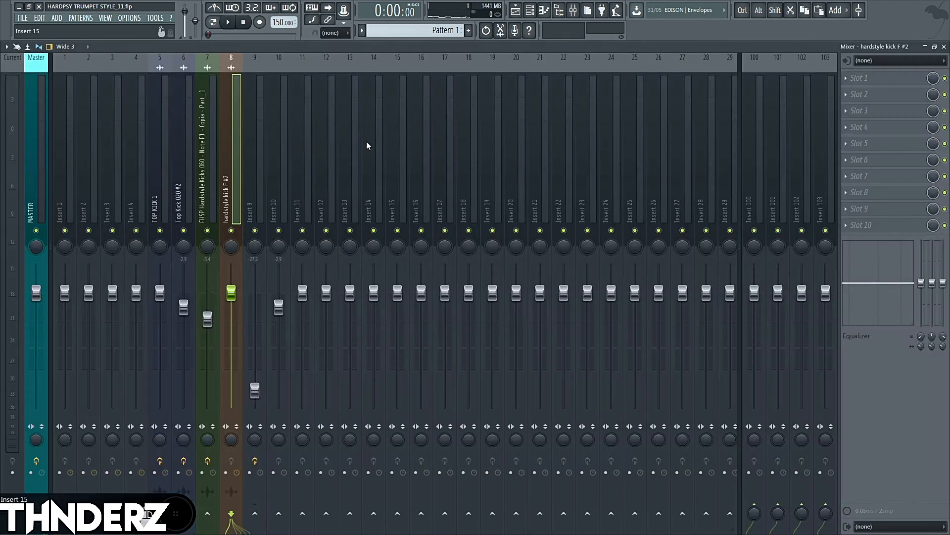
left_click(891, 94)
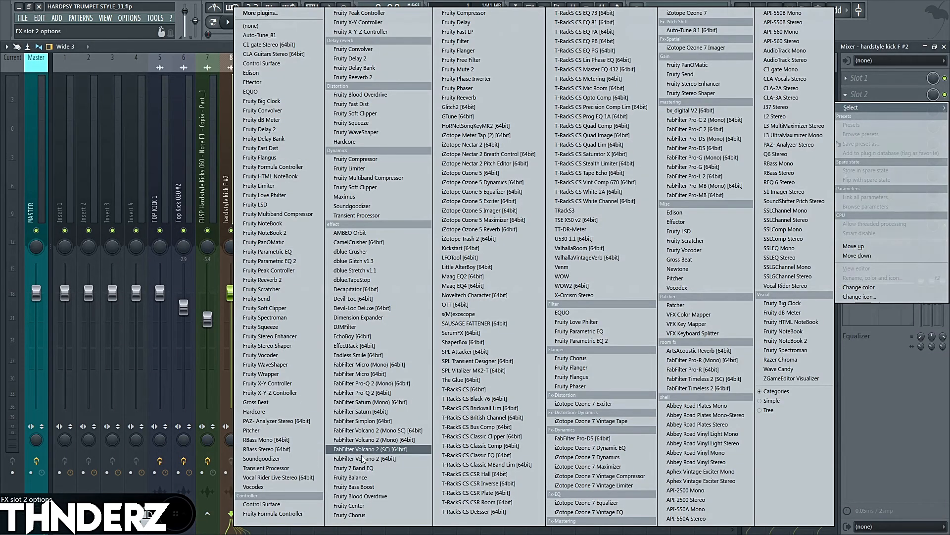
left_click(384, 395)
left_click_drag(54, 255, 221, 270)
double_click(514, 261)
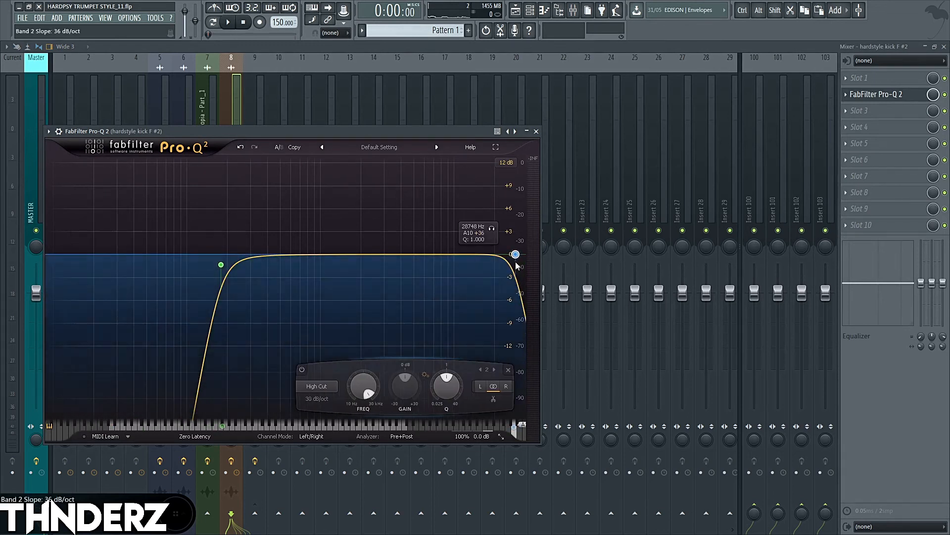
left_click_drag(516, 249, 487, 257)
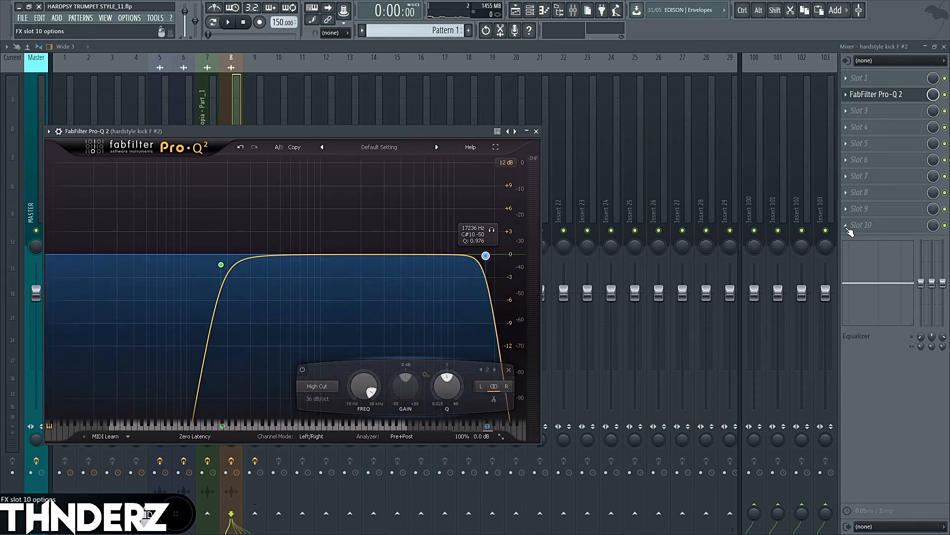
Add Kickstart to the hardstyle kick's insert with its mix at 10% and move it up to slot 5.
left_click(883, 159)
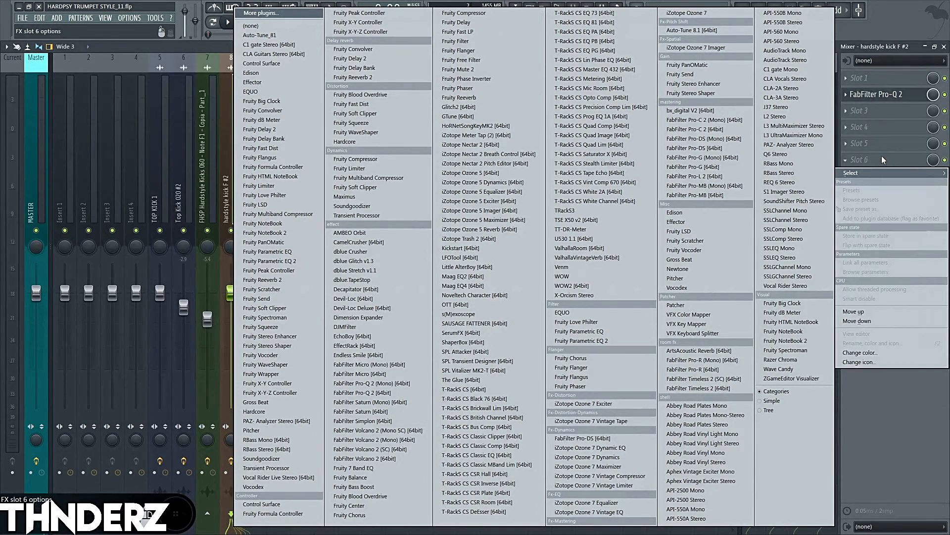
left_click(452, 248)
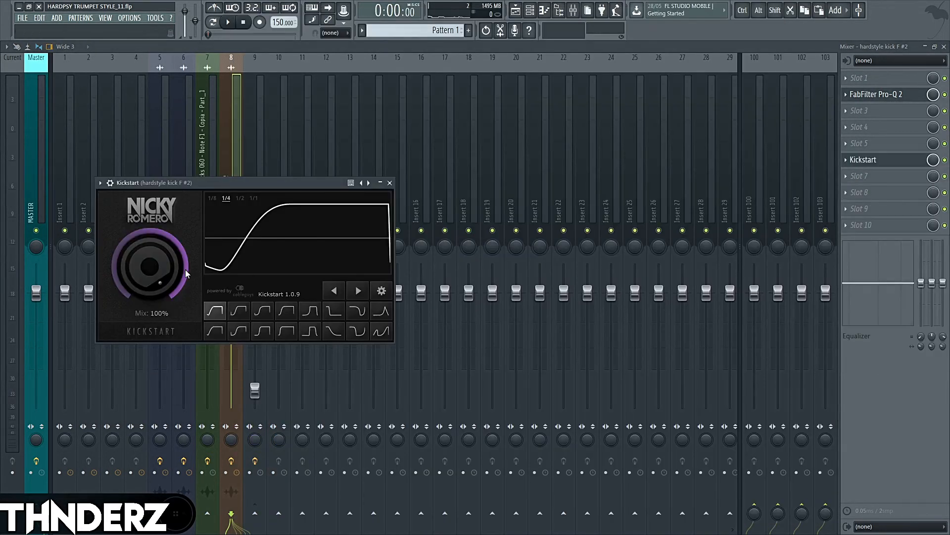
left_click_drag(186, 274, 186, 317)
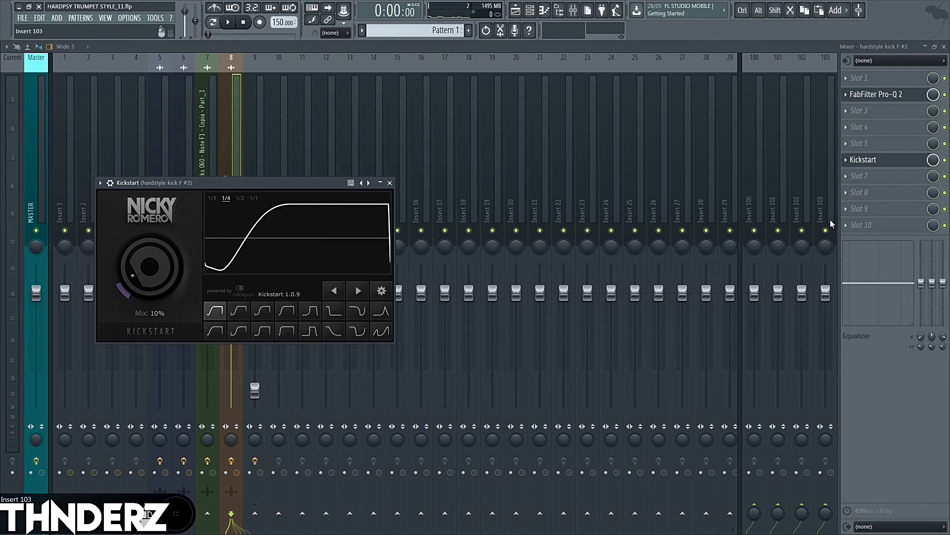
left_click(869, 162)
scroll(870, 161, "up", 1)
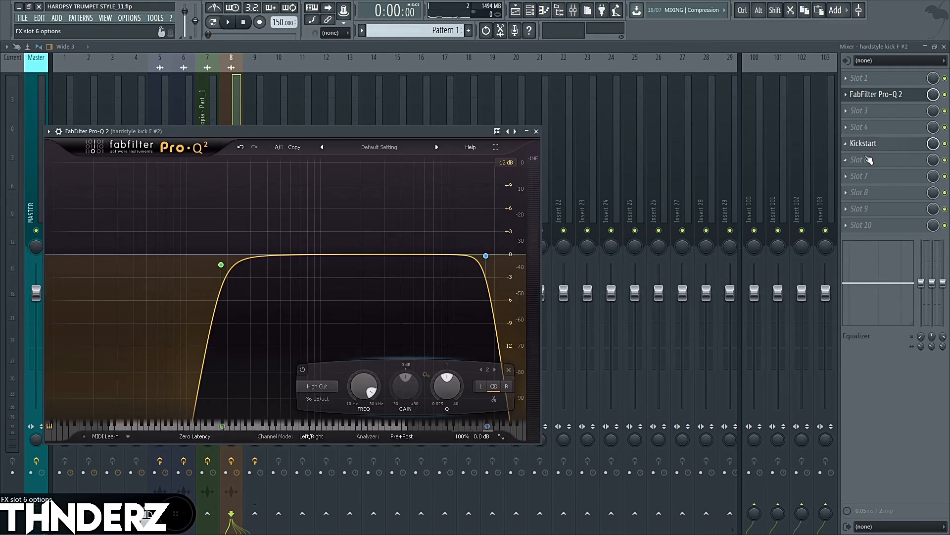
Add Fruity Reeverb 2 in slot 7, lower its wet level, and create an automation clip for that level.
left_click(869, 175)
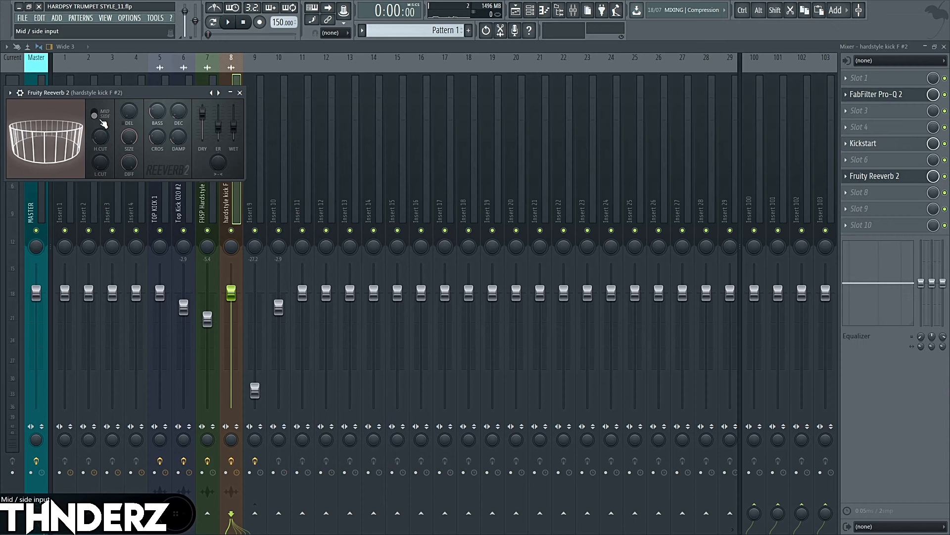
left_click(376, 78)
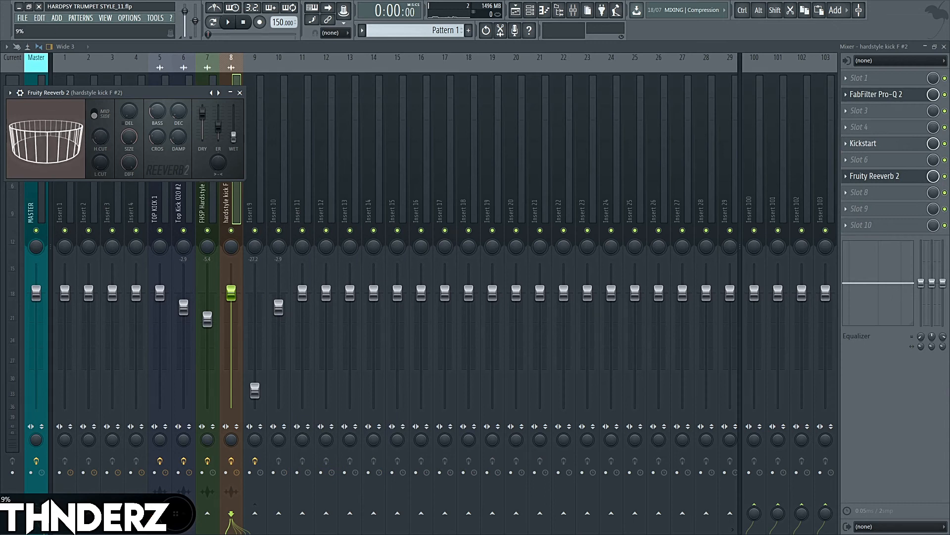
right_click(233, 138)
left_click(267, 205)
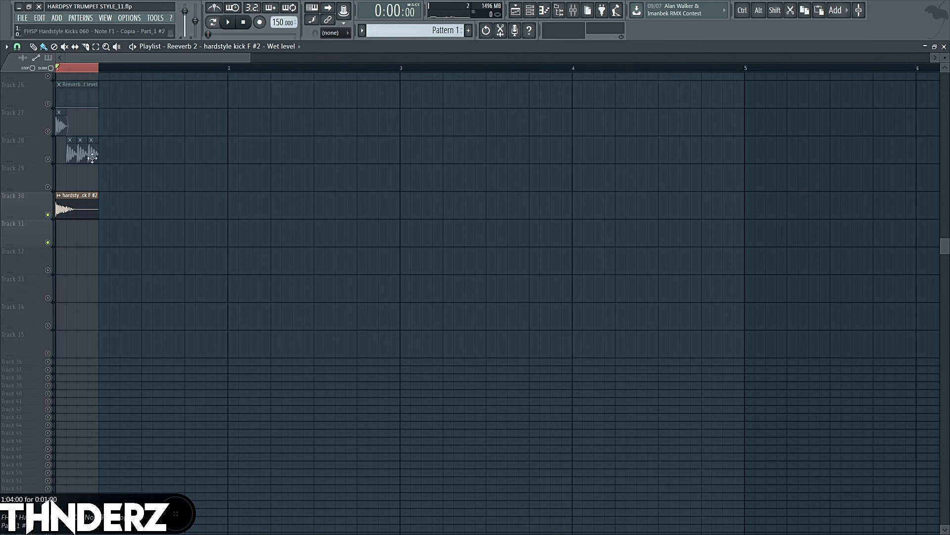
Unmute track 26, bend the wet-level automation into a rising curve, and move the clip onto the hardstyle kick in track 30.
left_click(50, 105)
right_click(86, 98)
key("space")
left_click_drag(86, 98, 74, 195)
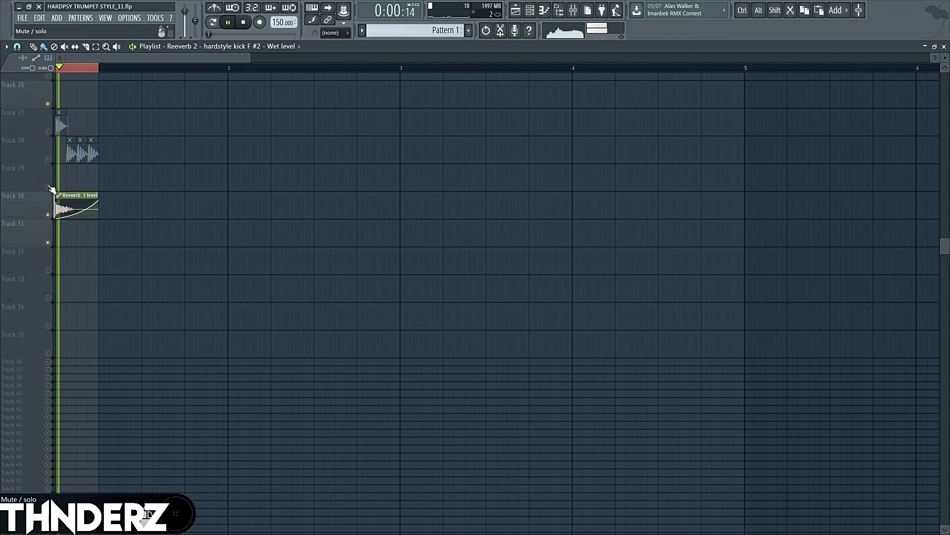
key("space")
Unmute the tails and the top kick on tracks 28 and 27 and play all the layers together.
left_click(48, 160)
left_click(48, 131)
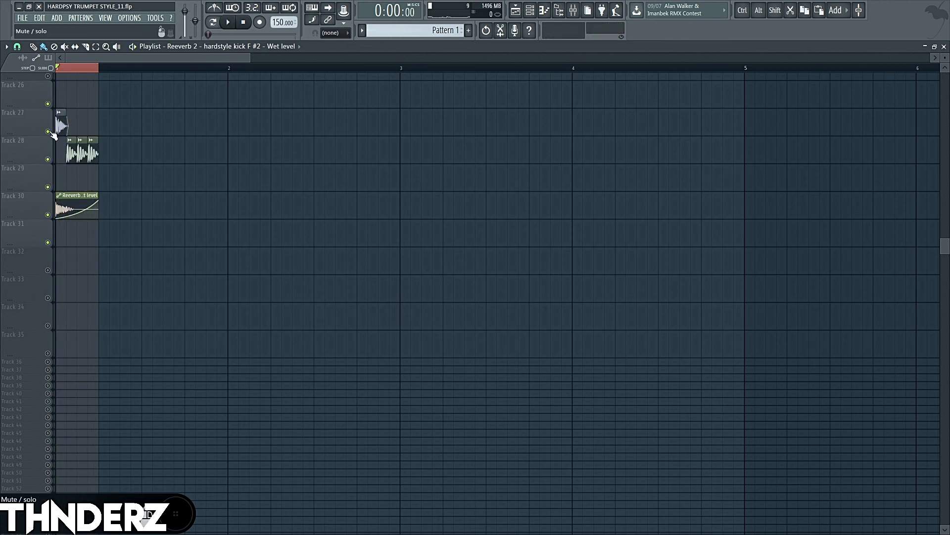
key("space")
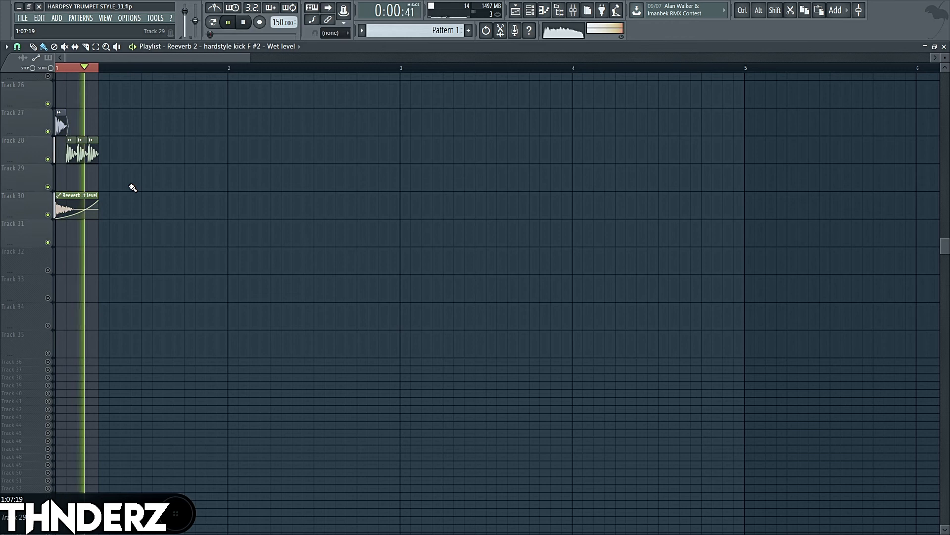
key("space")
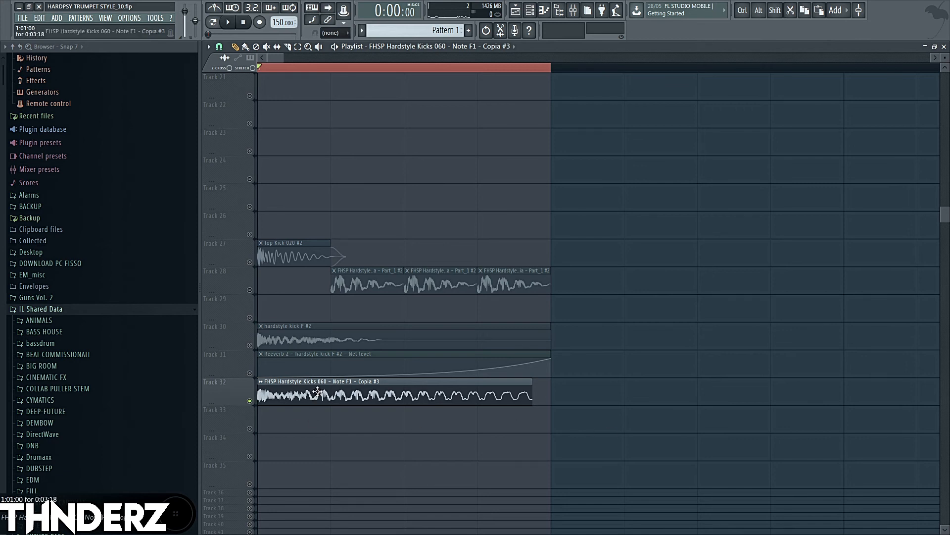
Slice the FHSP Hardstyle Kicks 060 clip on track 32 where the first tail slice begins and delete the remainder.
key("c")
left_click_drag(330, 389, 330, 400)
key("p")
right_click(342, 402)
Raise the fade-out of the track 32 sample so it decays quickly, and trim its clip to half its length.
double_click(307, 395)
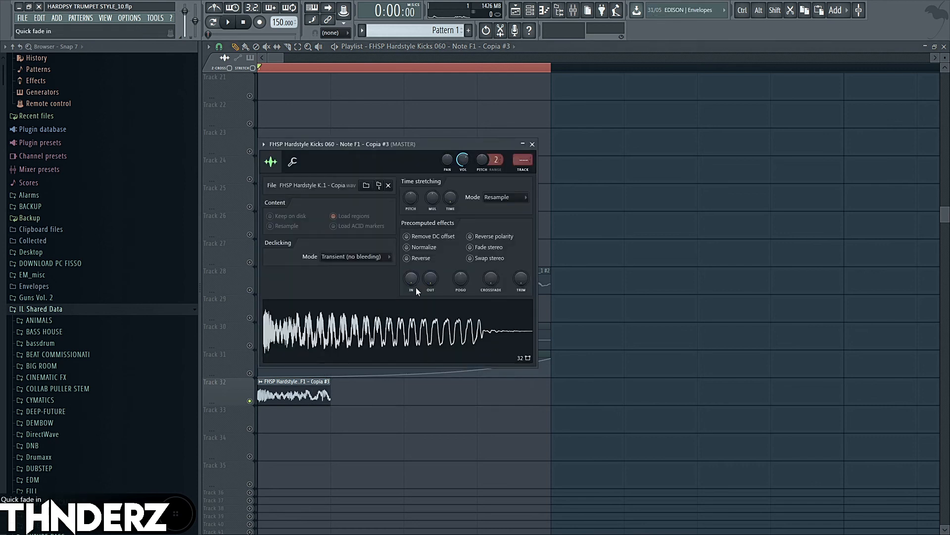
left_click_drag(430, 279, 430, 233)
right_click(768, 328)
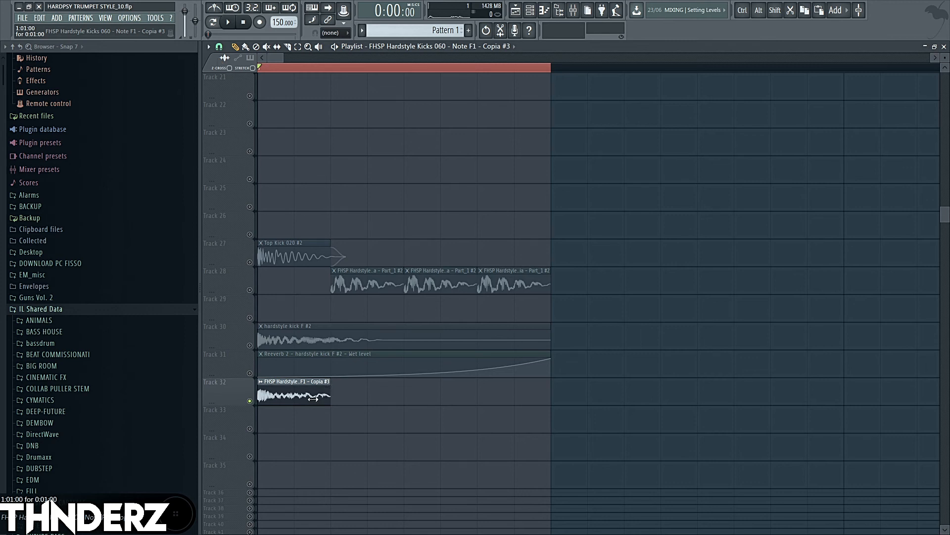
left_click_drag(313, 398, 294, 398)
Route the track 32 sample to insert 10 and add Pro-Q 2 in slot 1 with a low cut and a 30 dB/oct high cut near 17.5 kHz.
double_click(282, 395)
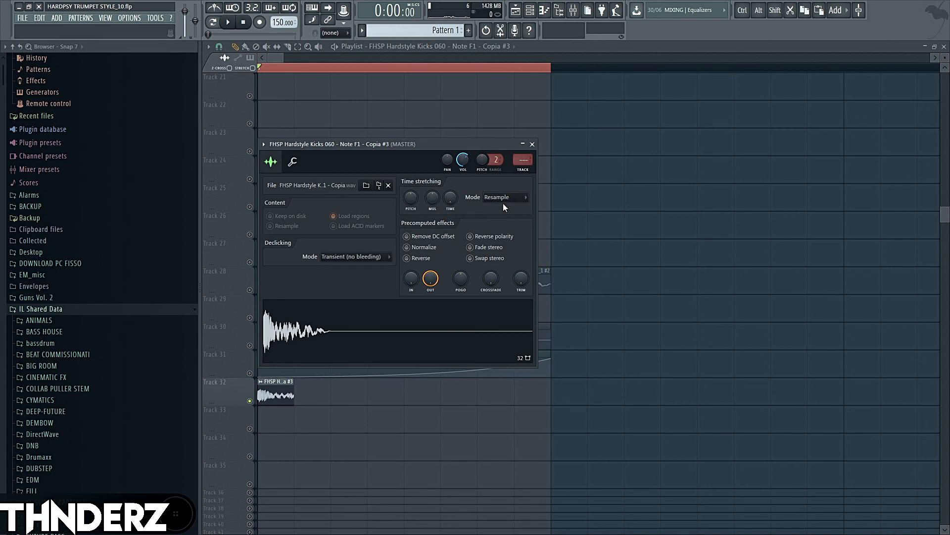
left_click(525, 164)
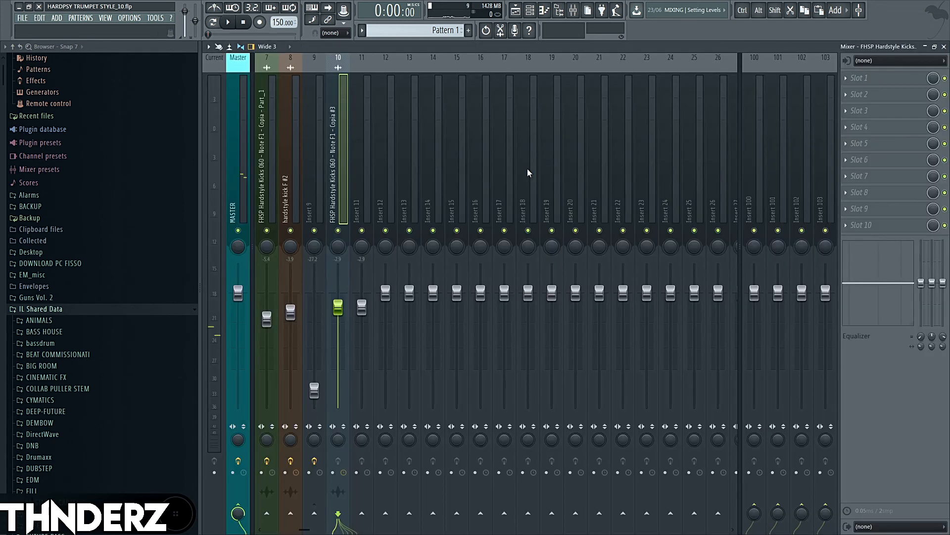
left_click(886, 78)
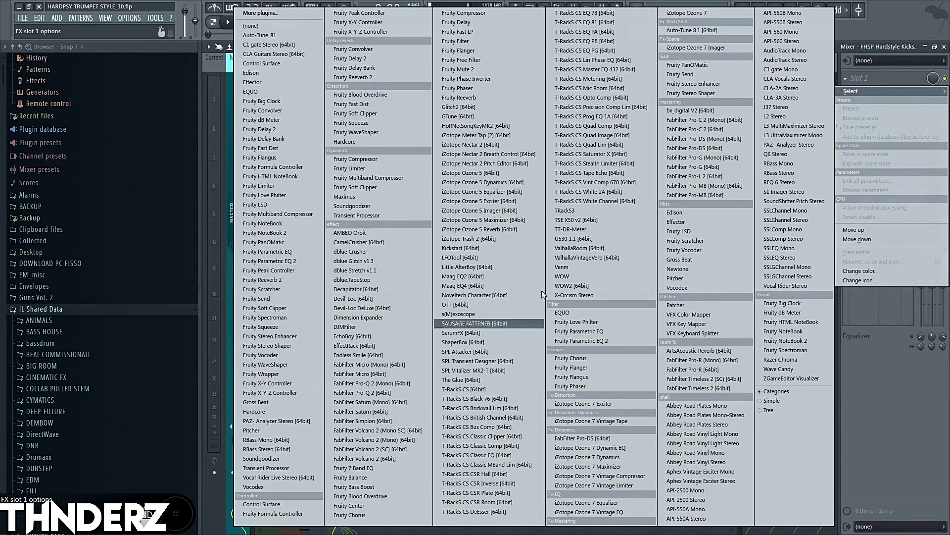
left_click(376, 392)
left_click(292, 246)
left_click_drag(277, 243, 415, 243)
scroll(415, 244, "up", 2)
left_click(674, 243)
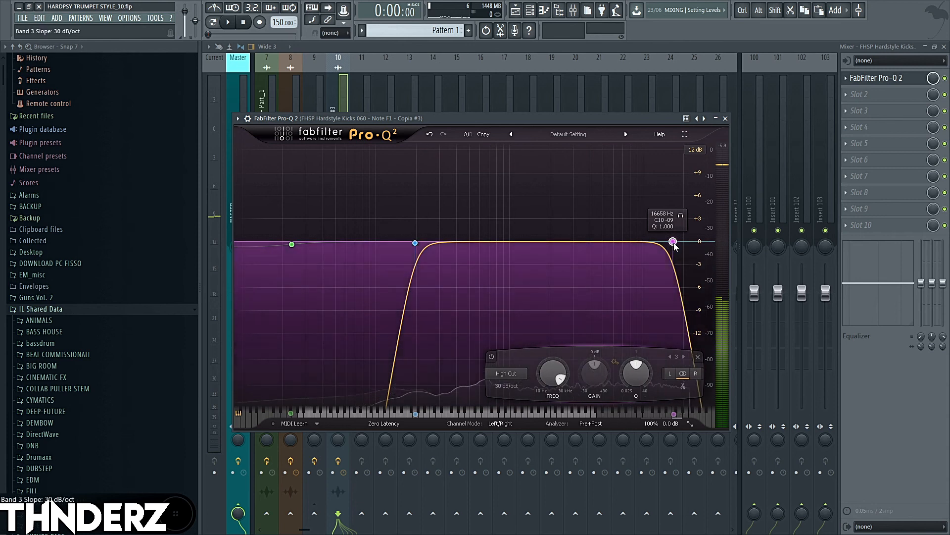
left_click_drag(674, 246, 679, 245)
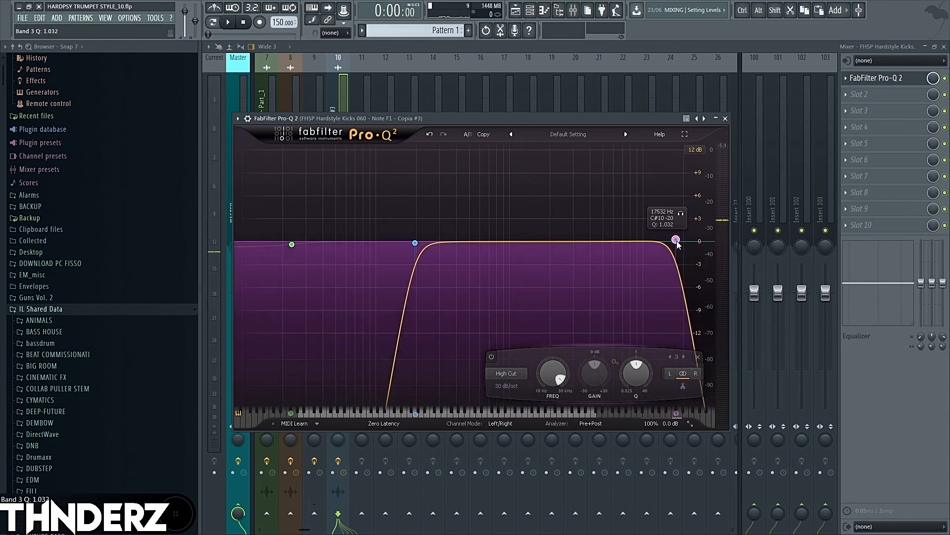
Add a narrow bell cut of about 2.2 dB near 2780 Hz in Pro-Q 2, and load Kickstart in slot 4 at 16% mix.
left_click_drag(547, 243, 570, 259)
scroll(570, 261, "up", 10)
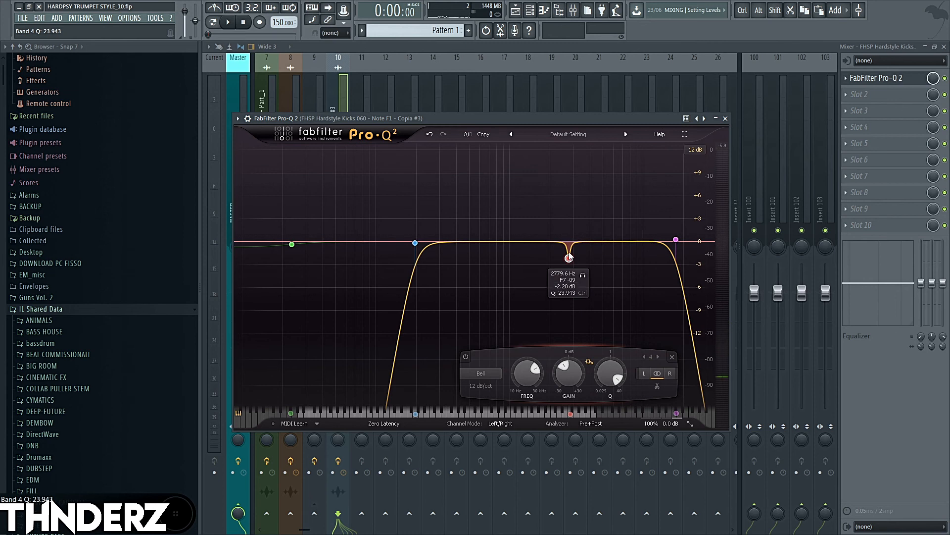
left_click(880, 126)
left_click(460, 248)
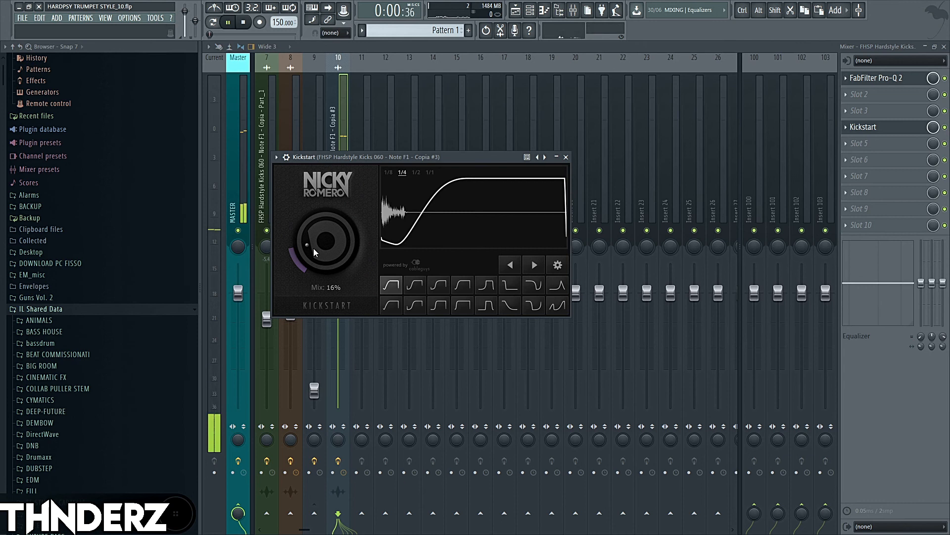
left_click(565, 157)
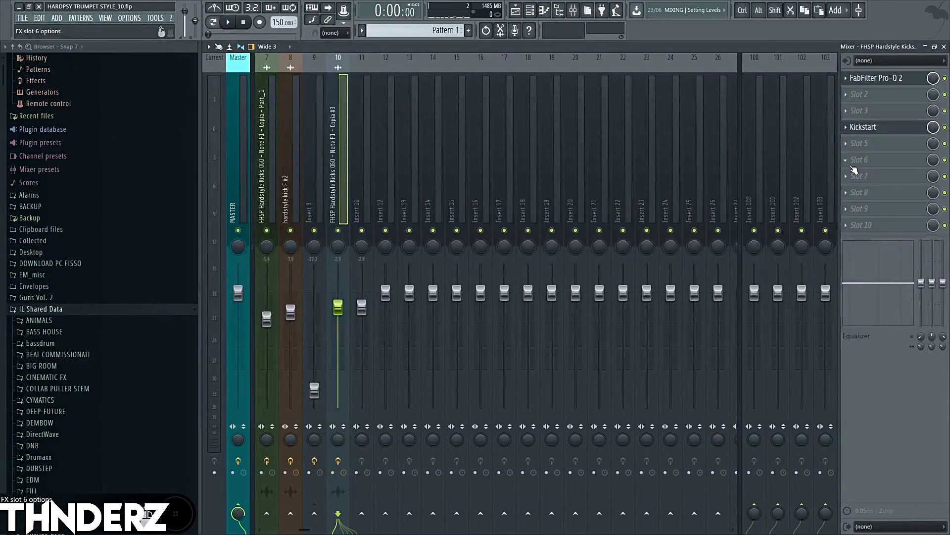
Load Fruity Reeverb 2 in slot 6 of insert 10 and lower its wet level to 0%.
left_click(852, 166)
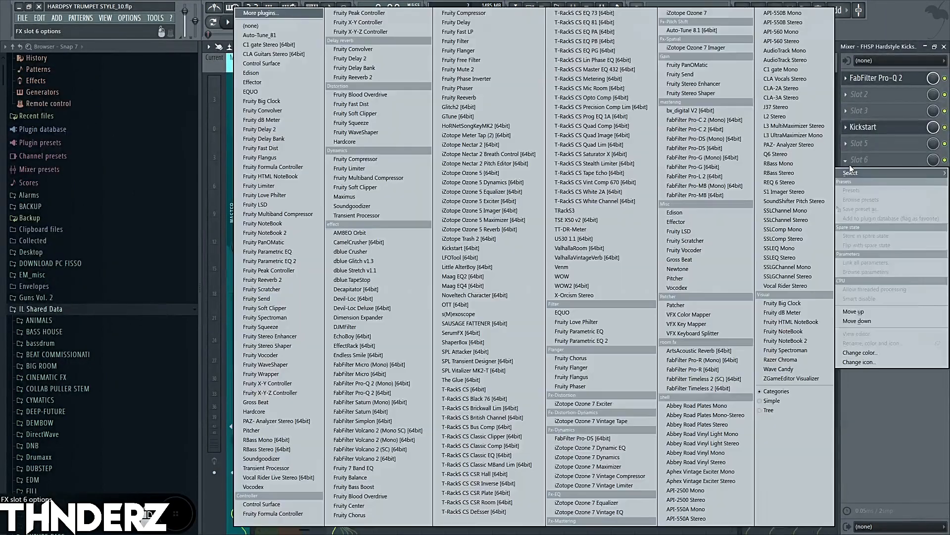
left_click(394, 77)
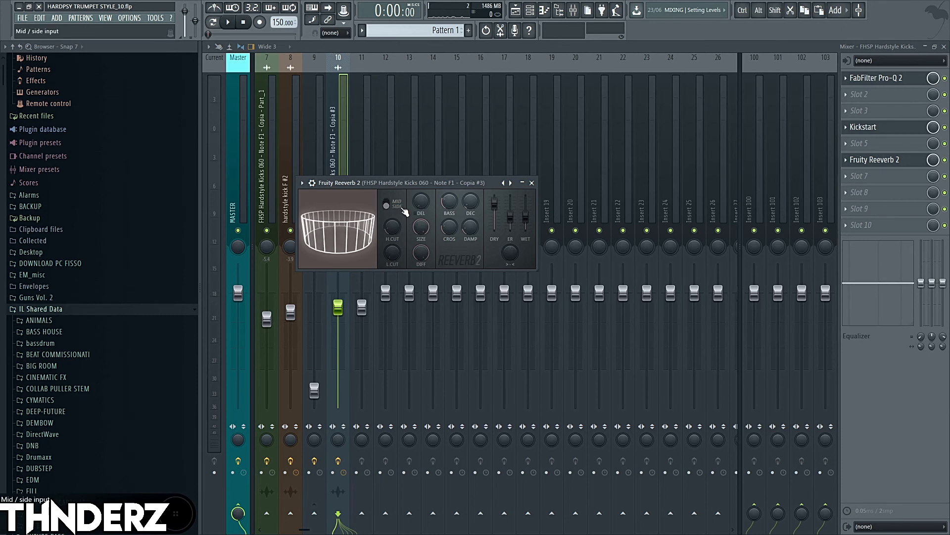
left_click_drag(494, 202, 526, 229)
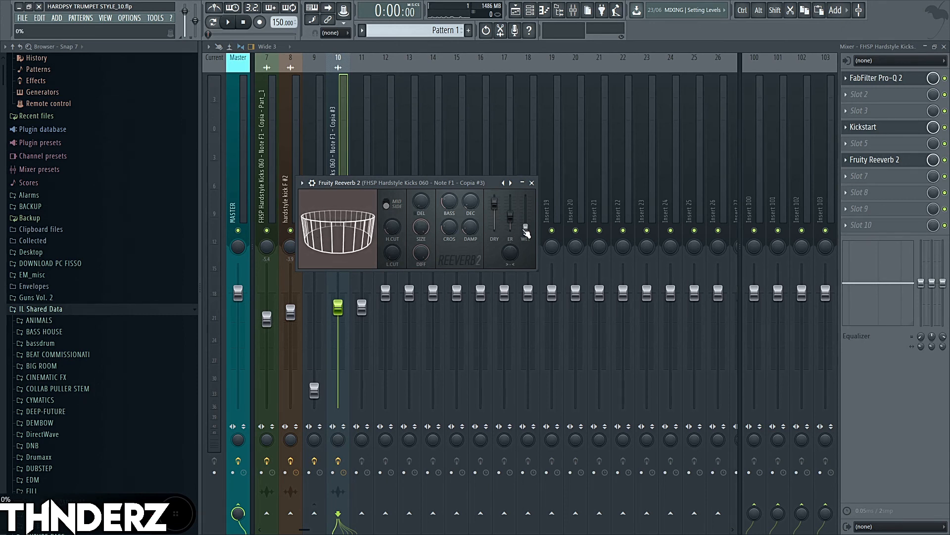
Create an automation clip for the insert 10 reverb's wet level and place it on playlist track 33.
right_click(526, 230)
left_click(563, 295)
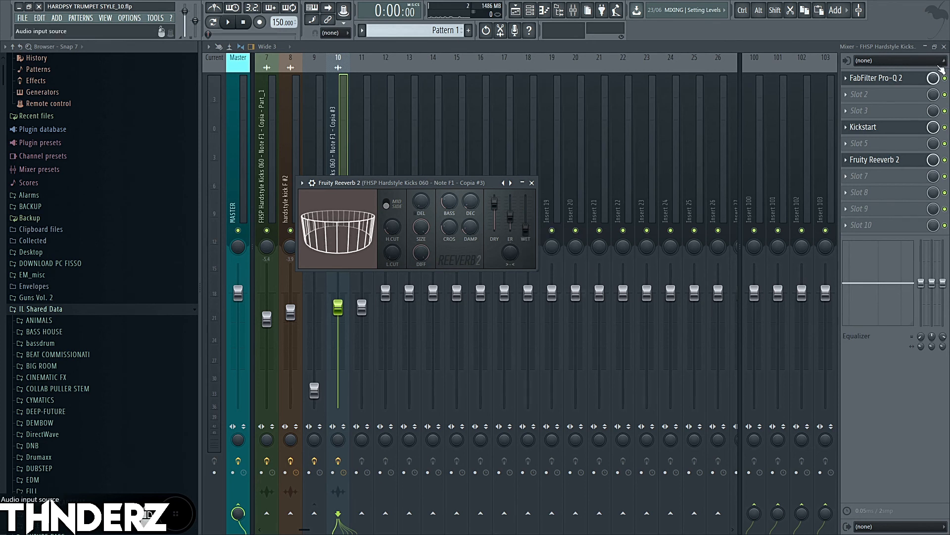
left_click(944, 46)
right_click(779, 307)
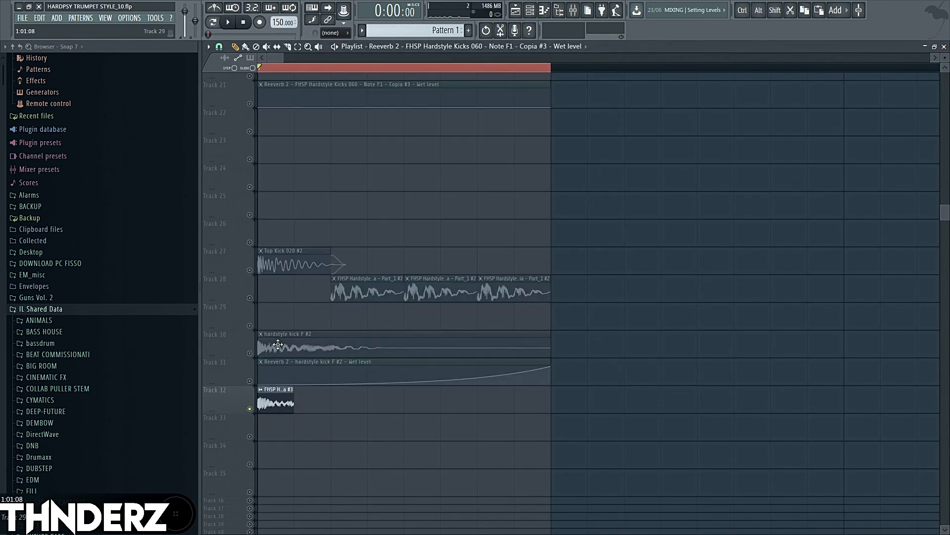
left_click_drag(335, 106, 325, 427)
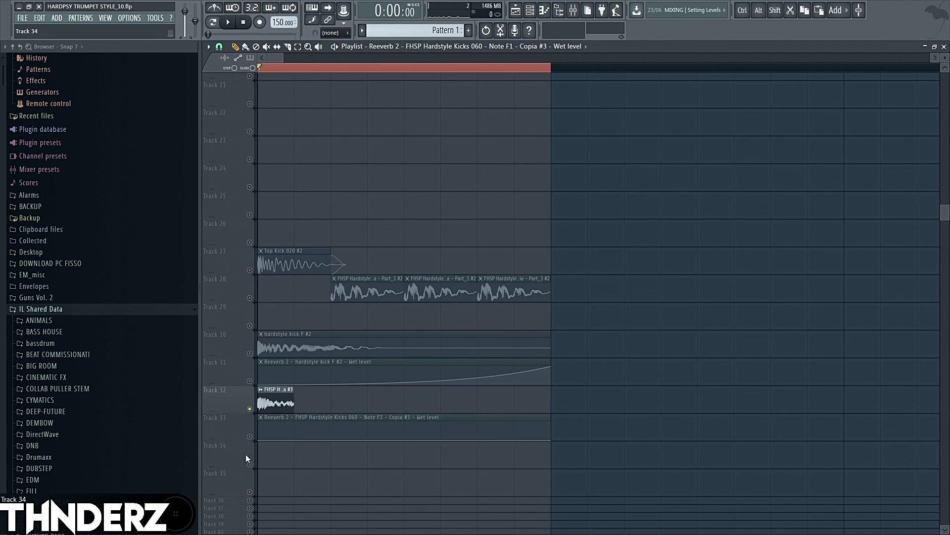
Unmute track 33, raise the end of its wet level automation, bend it into a gentle upward curve, and play it.
left_click(248, 439)
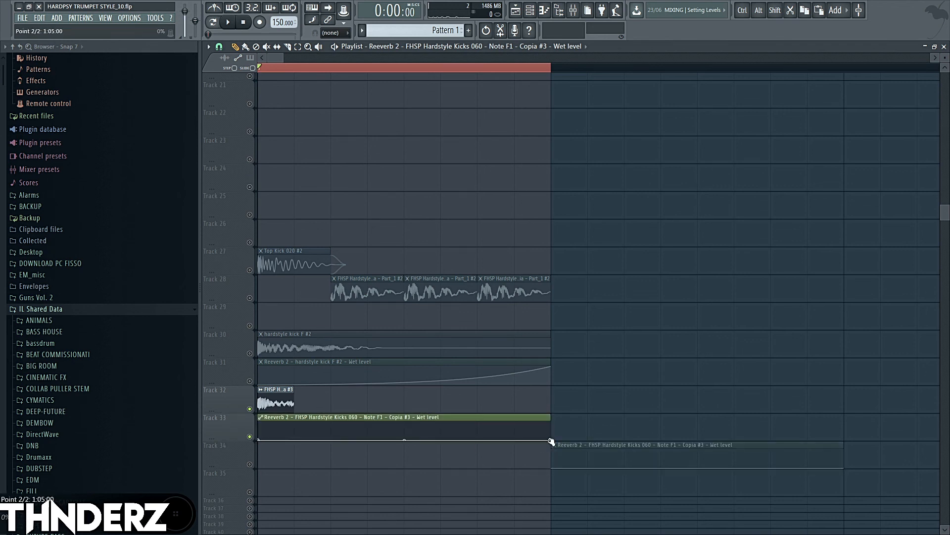
left_click_drag(551, 439, 551, 422)
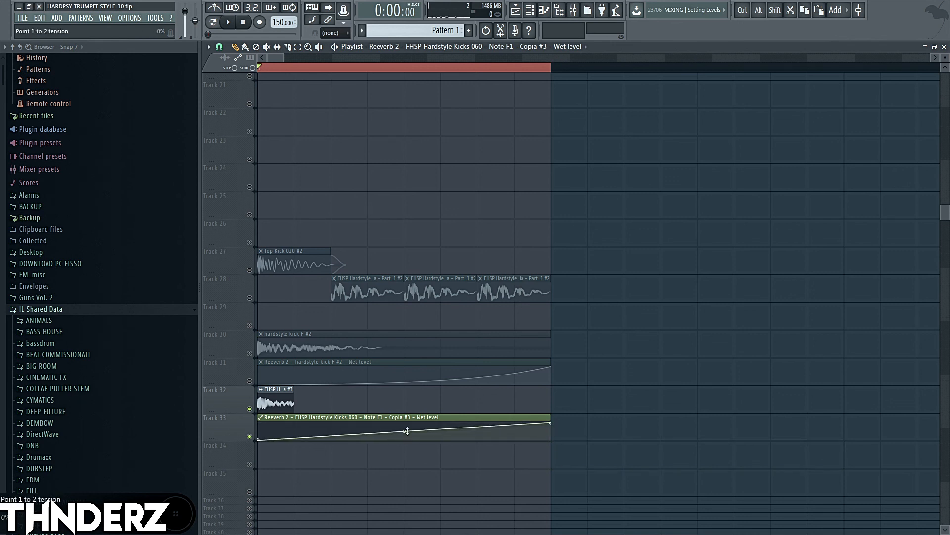
left_click_drag(405, 431, 404, 436)
key("space")
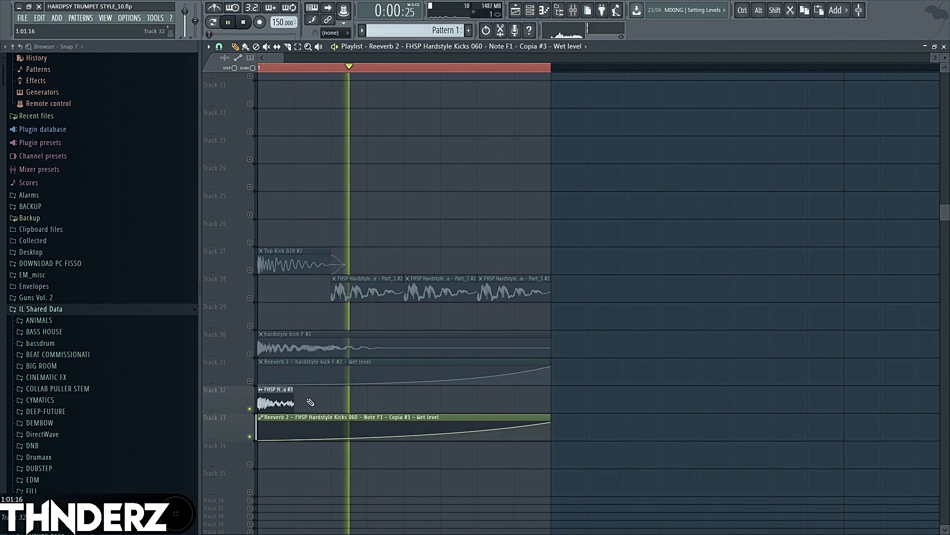
Extend the track 32 clip to one beat and unmute tracks 31, 30, 28 and 27 to hear all the layers together.
left_click_drag(293, 407, 329, 402)
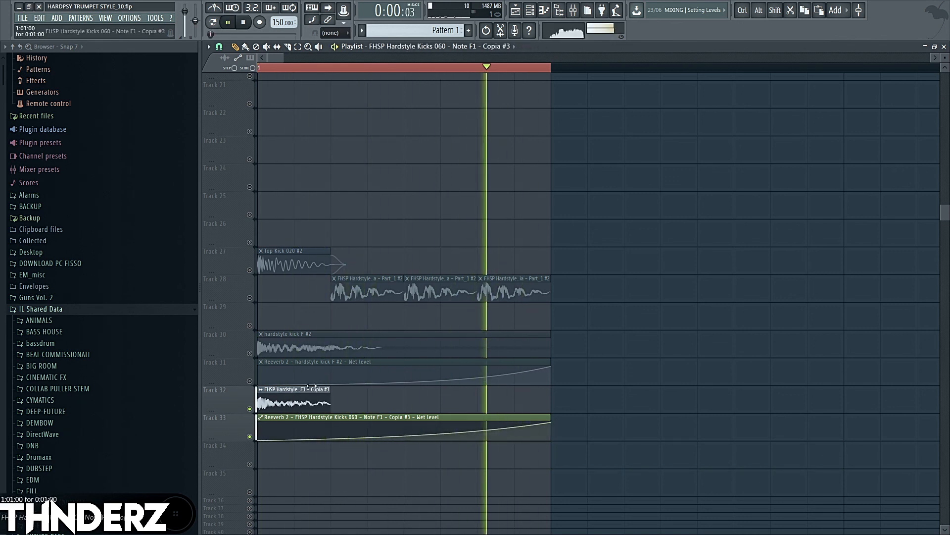
left_click(250, 381)
left_click(249, 353)
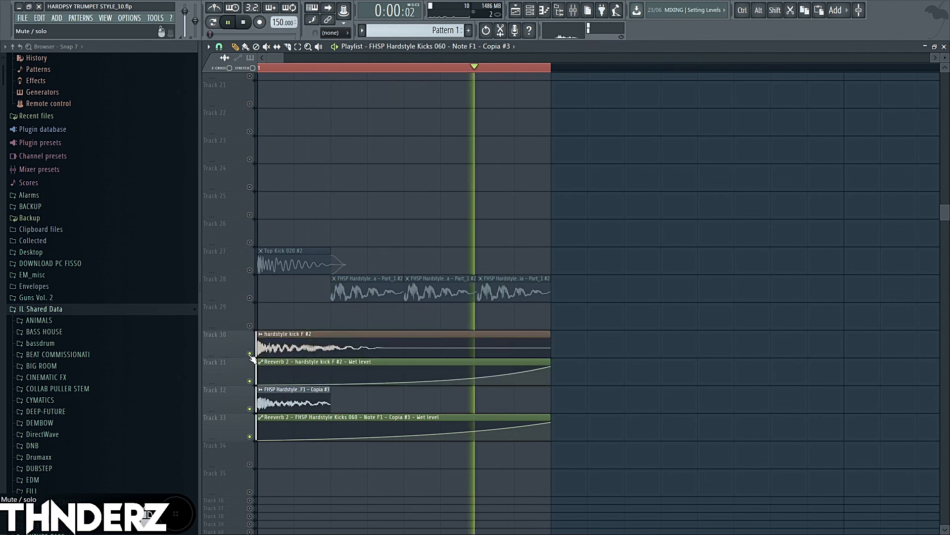
left_click(249, 297)
left_click(249, 270)
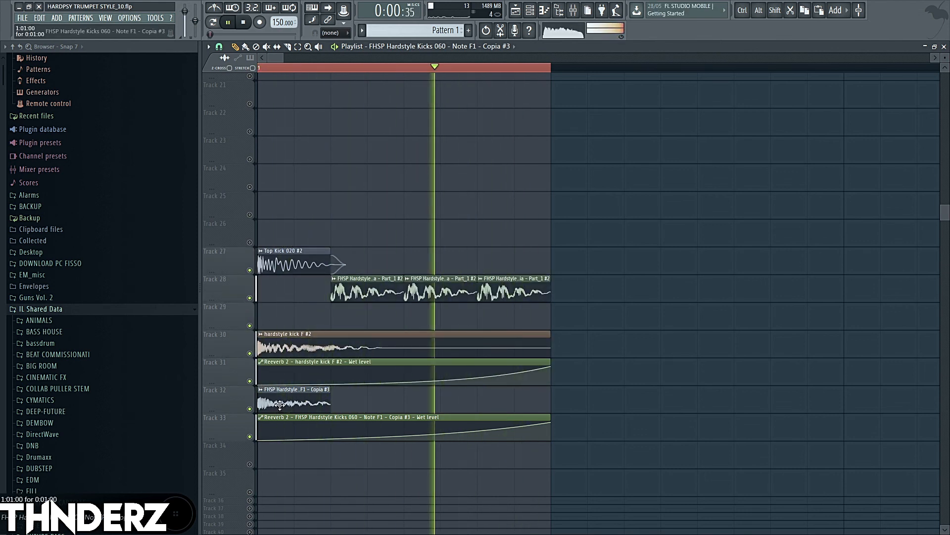
Adjust the track 32 sample's channel volume, set the track 28 tail sample's volume to 55%, and stop playback.
double_click(297, 400)
left_click_drag(464, 156, 465, 156)
left_click(532, 144)
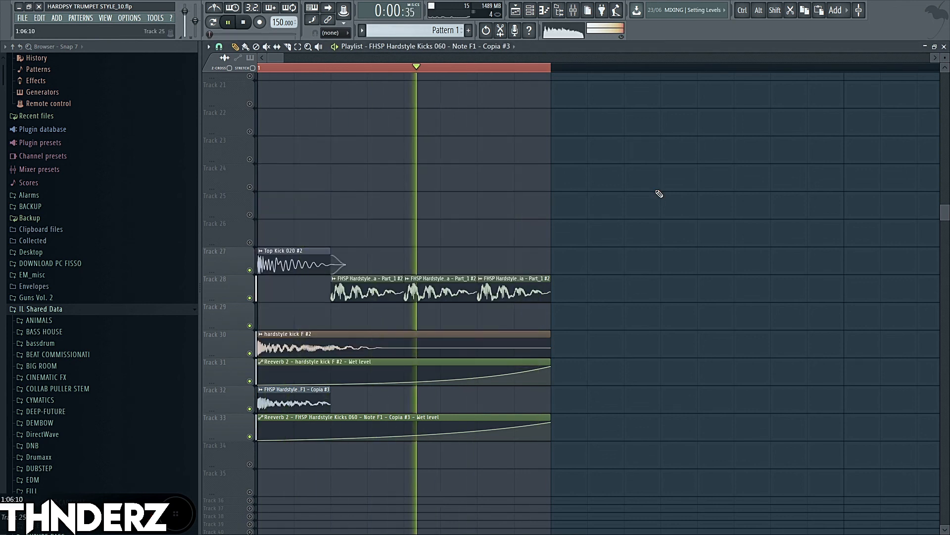
double_click(366, 290)
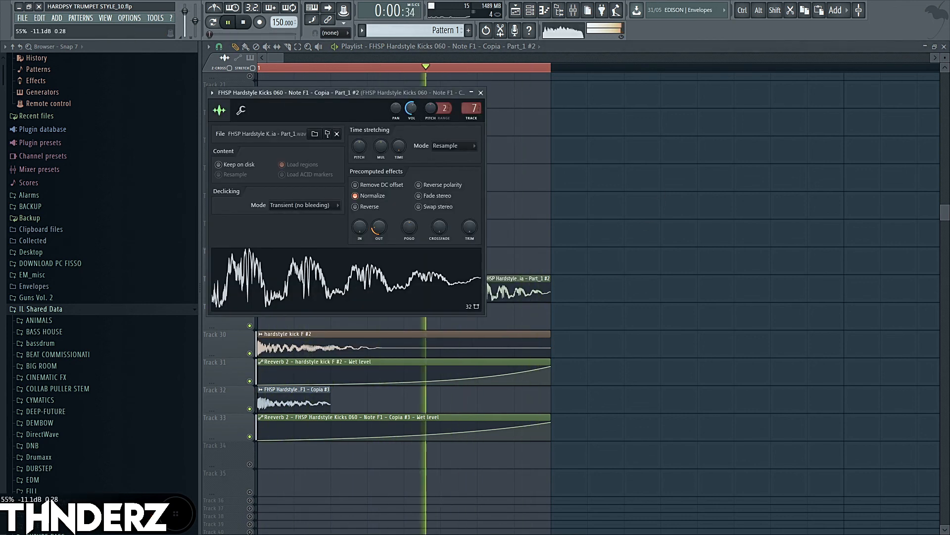
left_click(480, 92)
key("space")
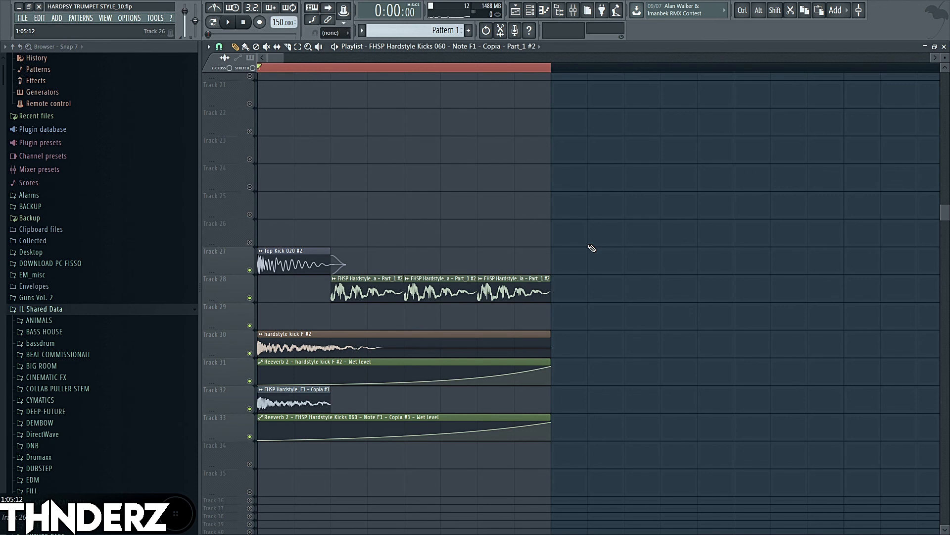